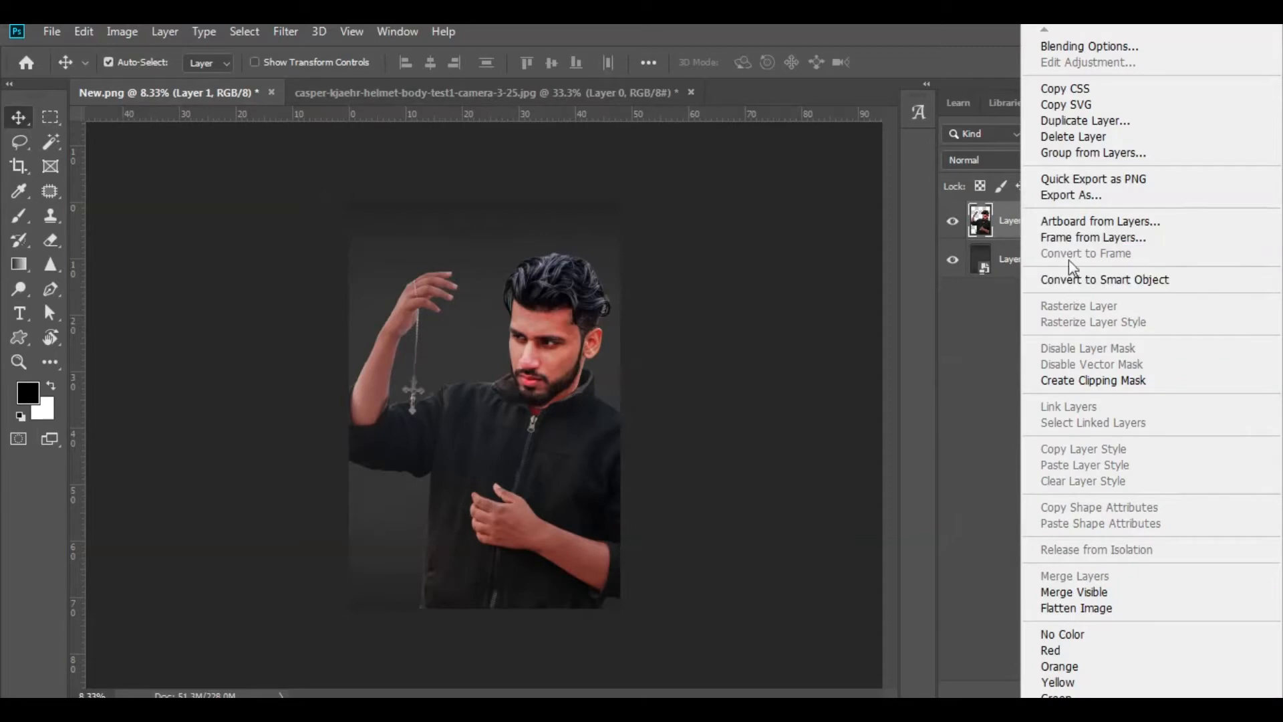
# - Convert Layer 1 to a smart object and set its Camera Raw Highlights to +38, Blacks to -29 and Clarity to +68
pyautogui.click(1074, 280)
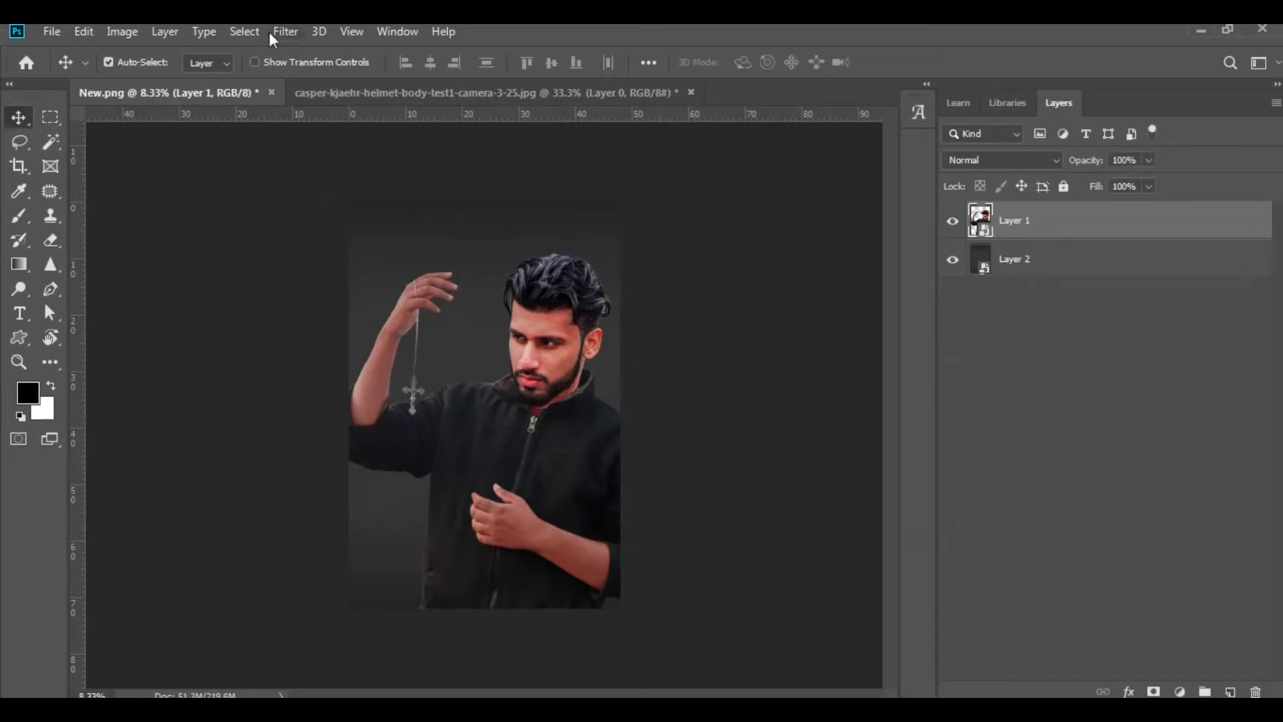
pyautogui.click(270, 32)
pyautogui.click(314, 139)
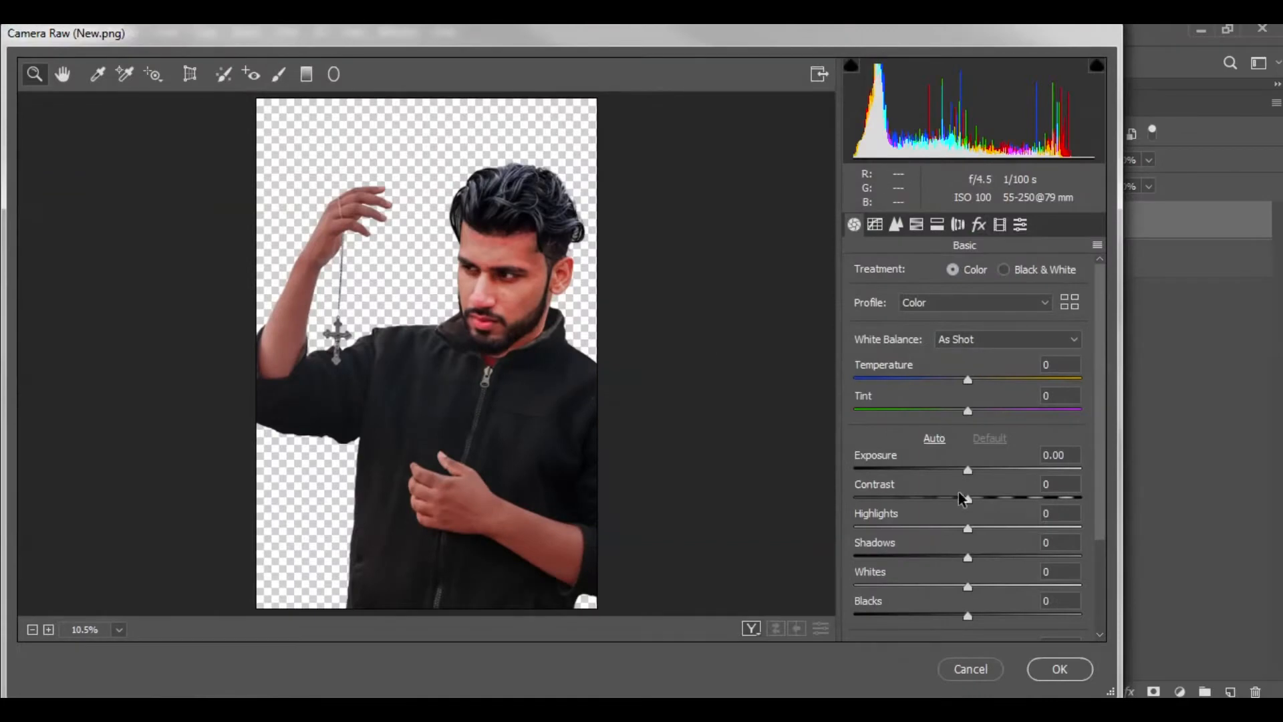
pyautogui.moveTo(969, 529); pyautogui.dragTo(1010, 535)
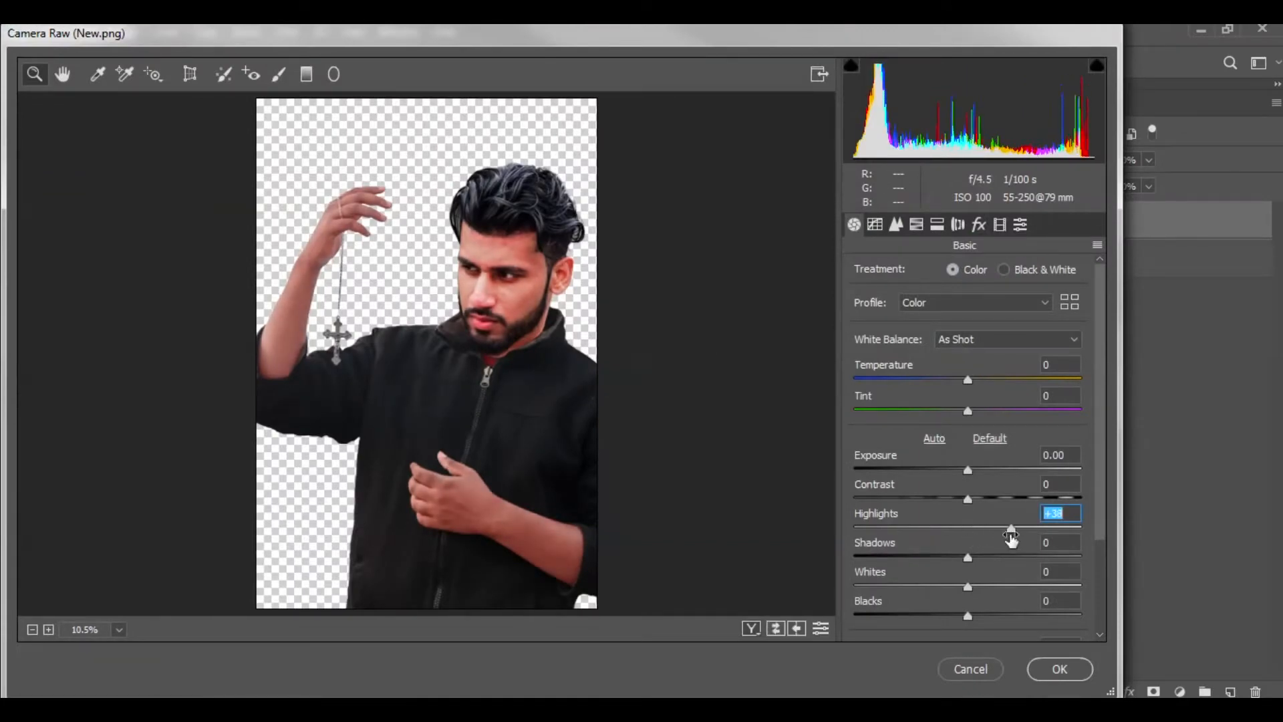
pyautogui.scroll(-3, 968, 567)
pyautogui.moveTo(966, 487); pyautogui.dragTo(933, 490)
pyautogui.moveTo(967, 532); pyautogui.dragTo(1040, 534)
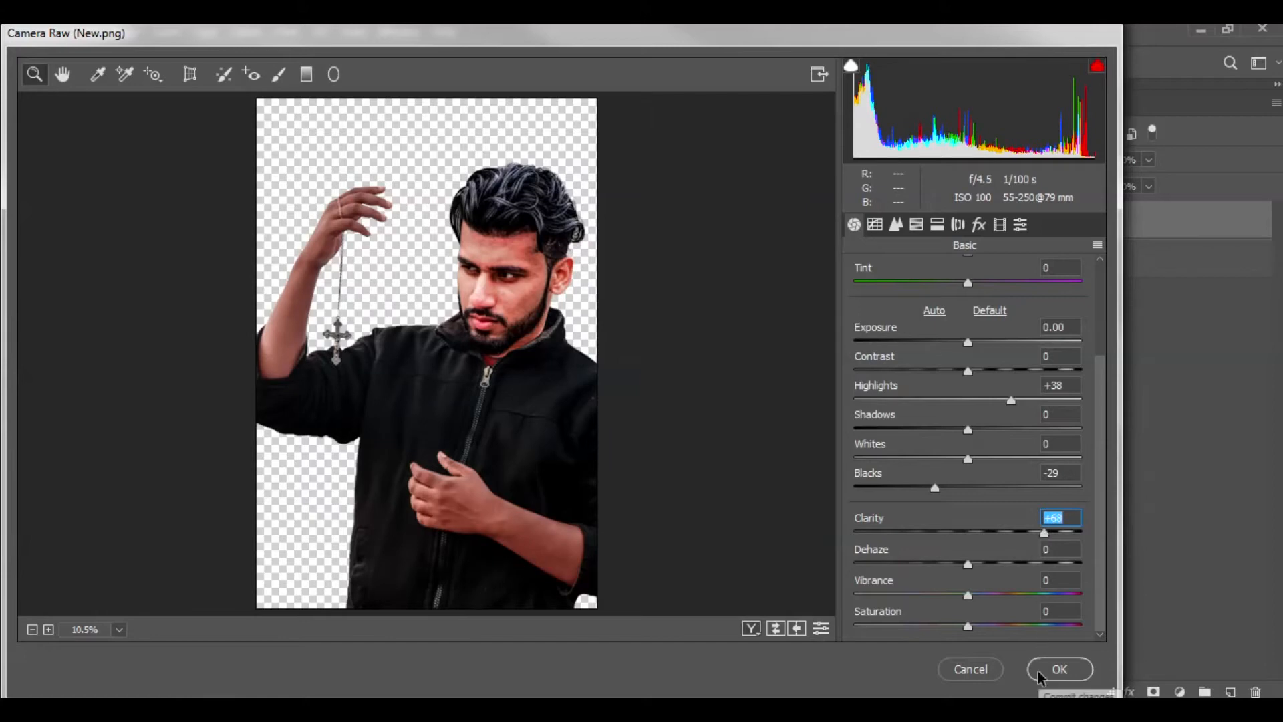
# - In the Camera Raw HSL adjustments, set the saturation of Oranges, Yellows and Reds to -100
pyautogui.click(916, 225)
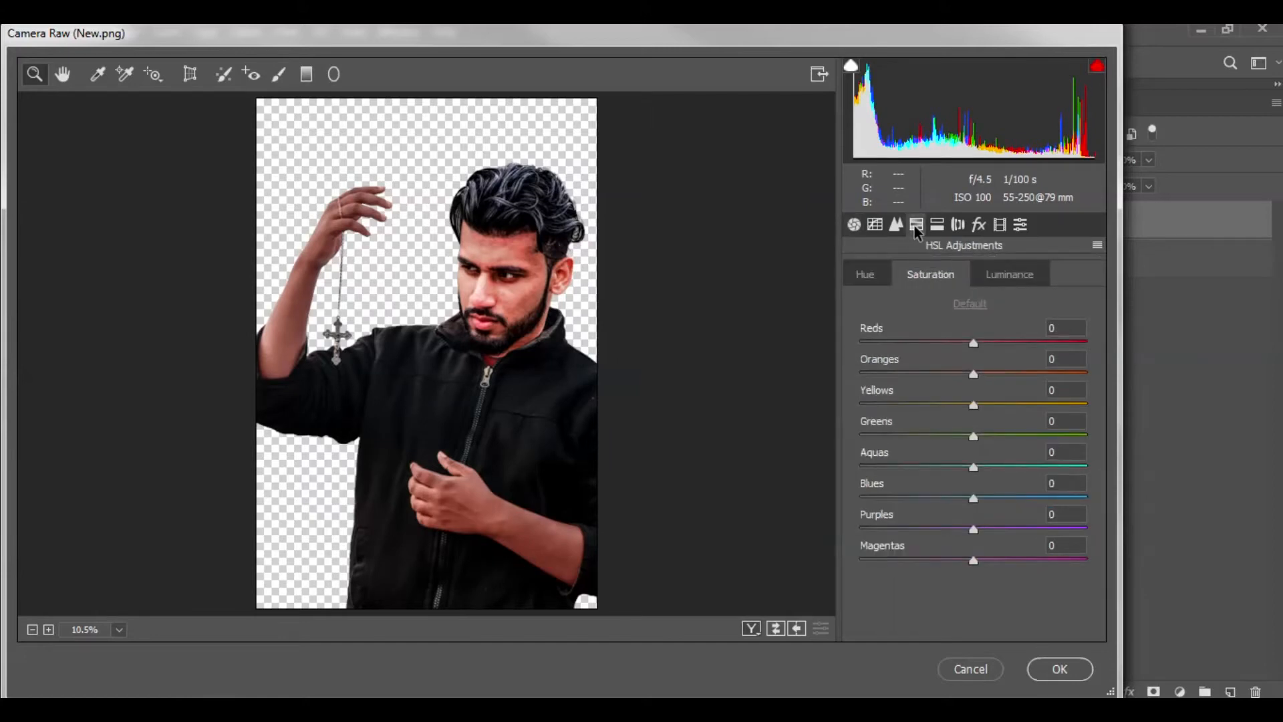
pyautogui.moveTo(976, 378); pyautogui.dragTo(820, 387)
pyautogui.moveTo(973, 405); pyautogui.dragTo(798, 395)
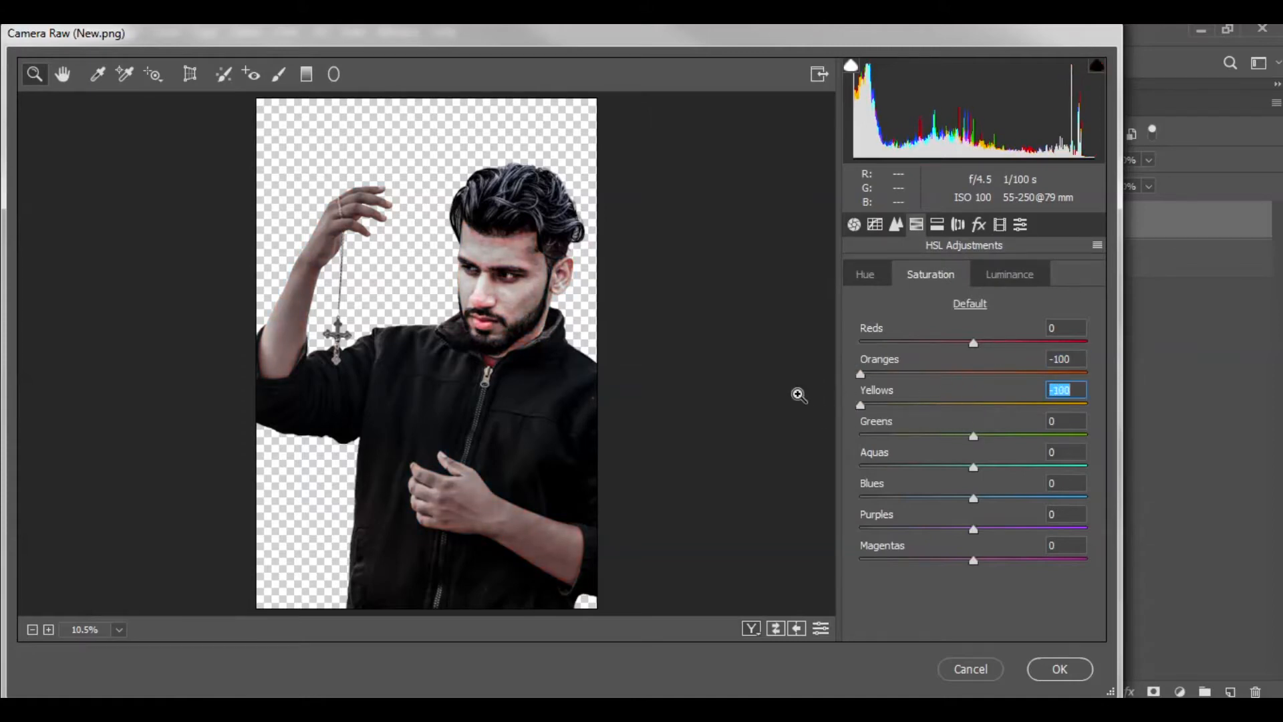
pyautogui.moveTo(972, 342); pyautogui.dragTo(862, 351)
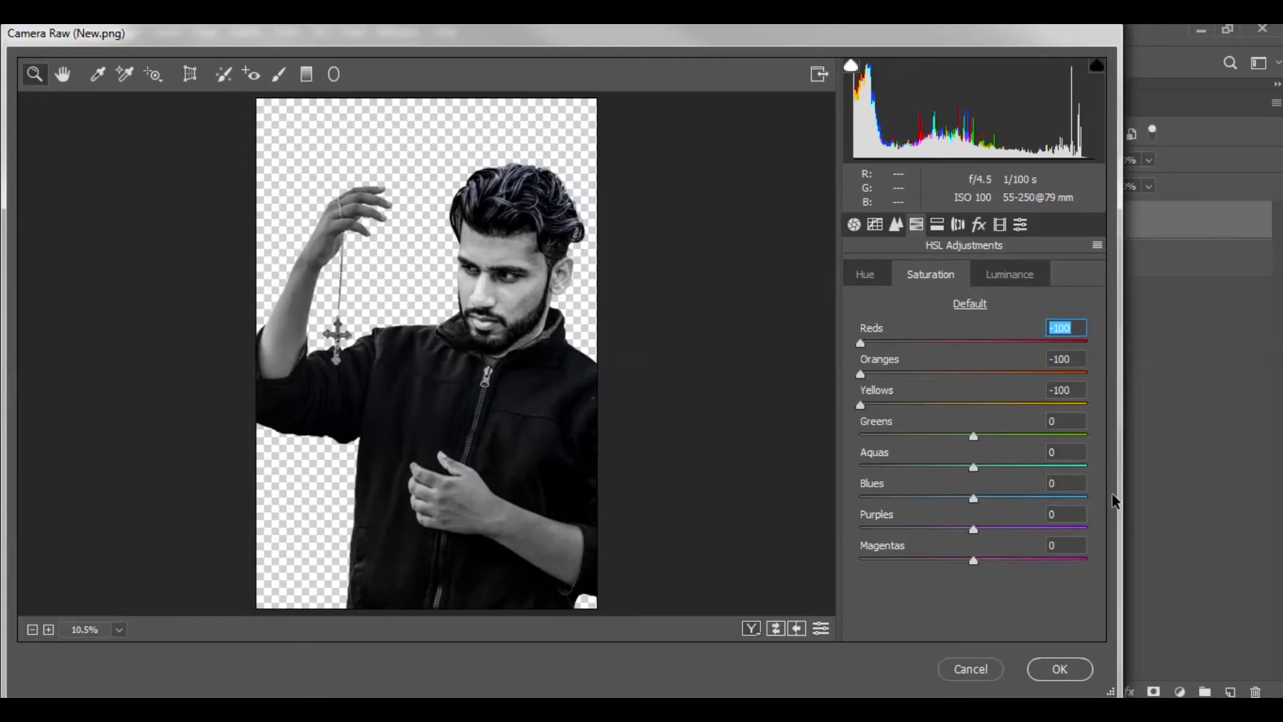
# - Set the HSL saturation of Magentas to -58, Purples to -68 and Blues to -78, and apply the Camera Raw filter
pyautogui.moveTo(980, 561); pyautogui.dragTo(902, 559)
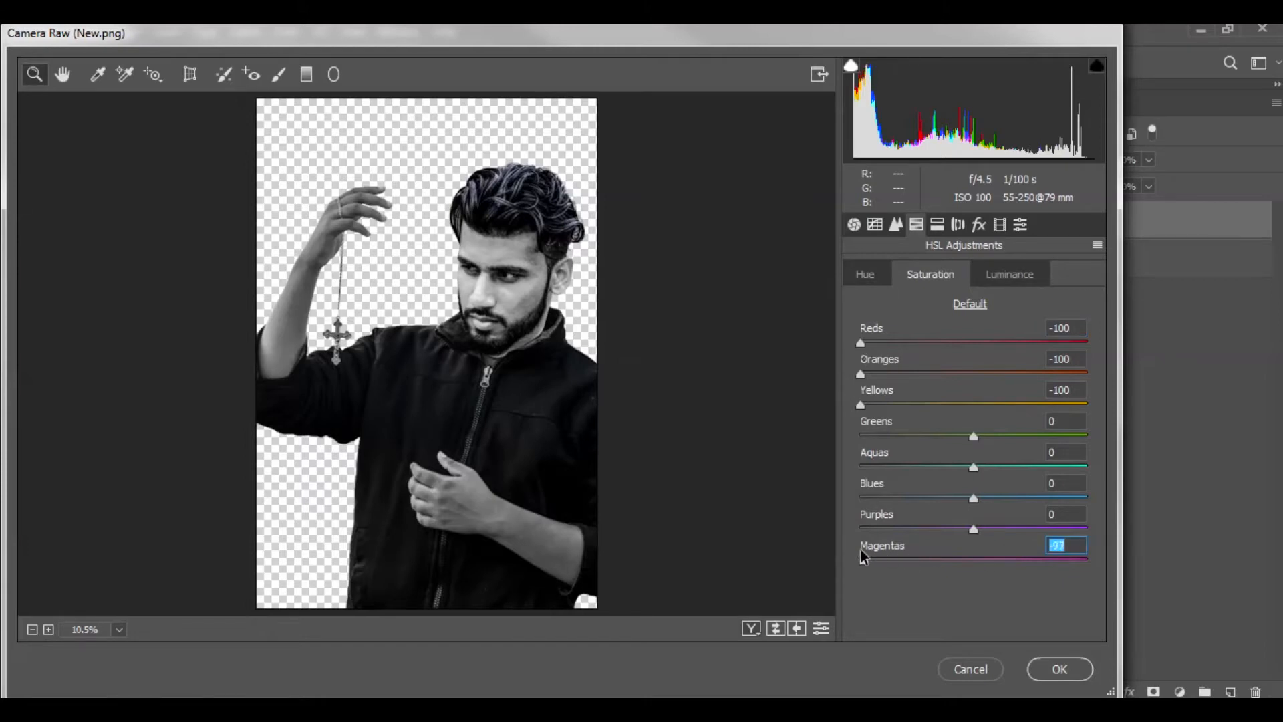
pyautogui.moveTo(950, 530); pyautogui.dragTo(918, 523)
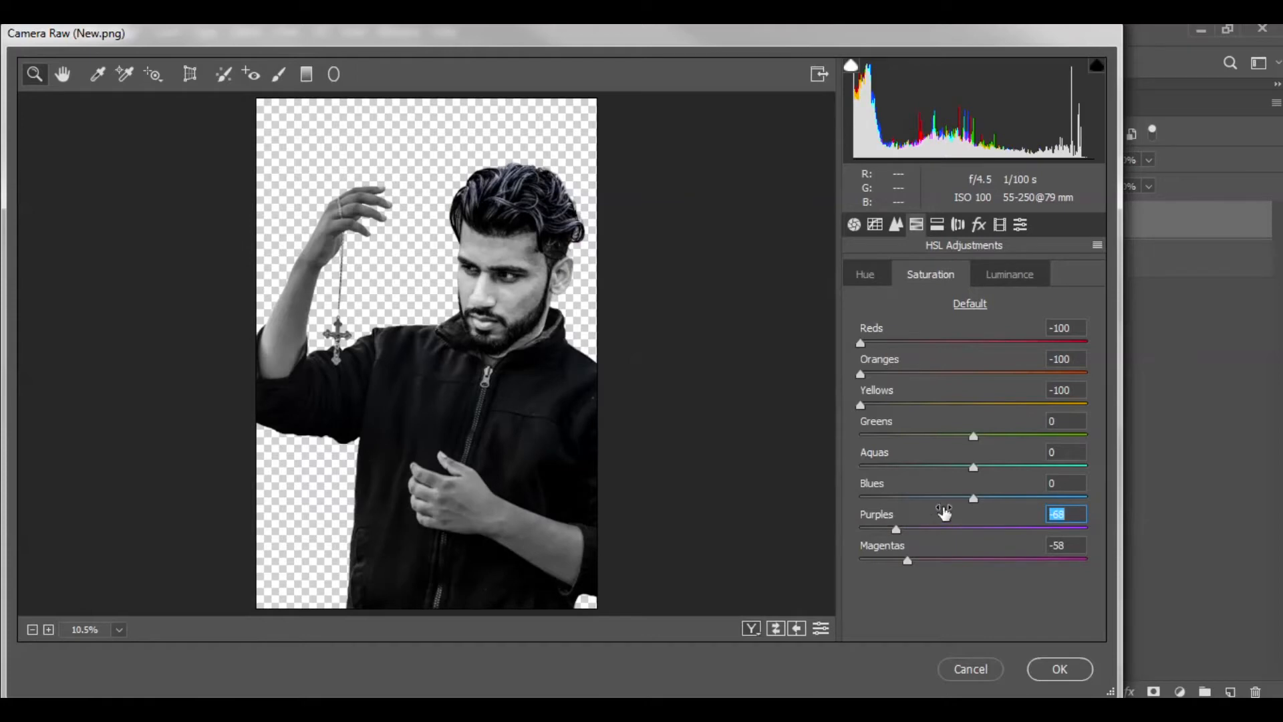
pyautogui.moveTo(974, 499); pyautogui.dragTo(886, 498)
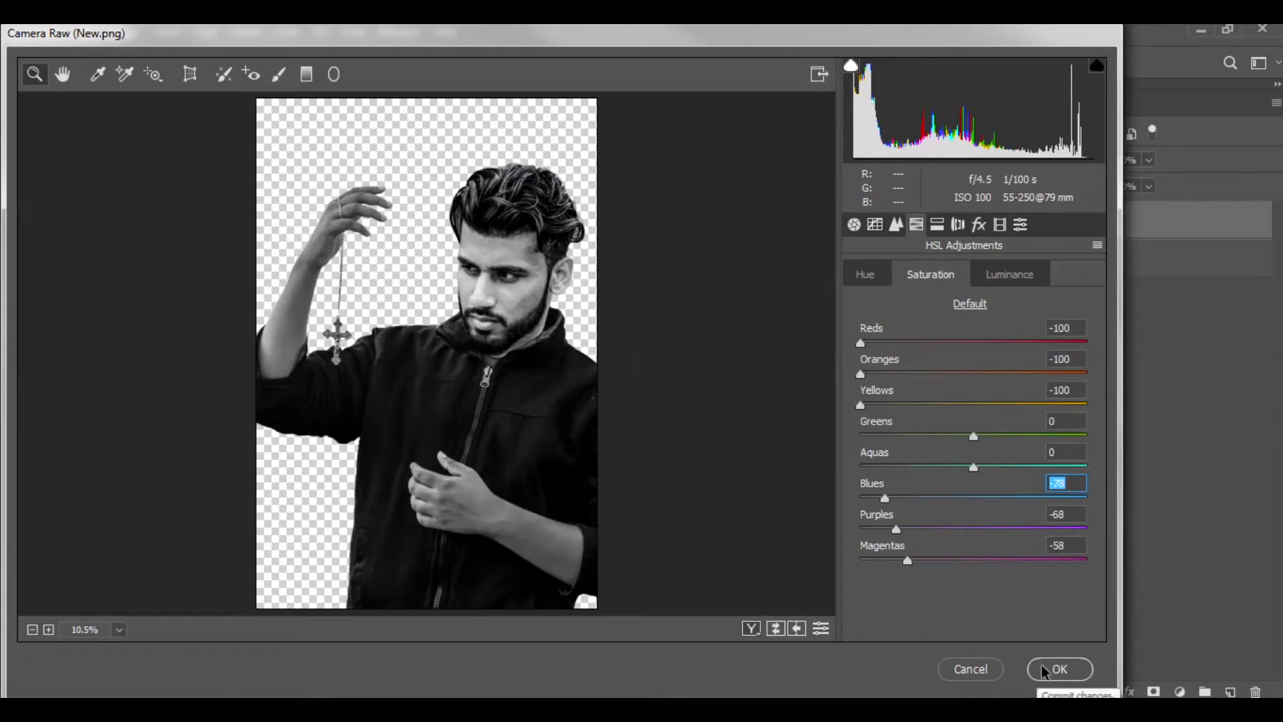
pyautogui.click(1059, 666)
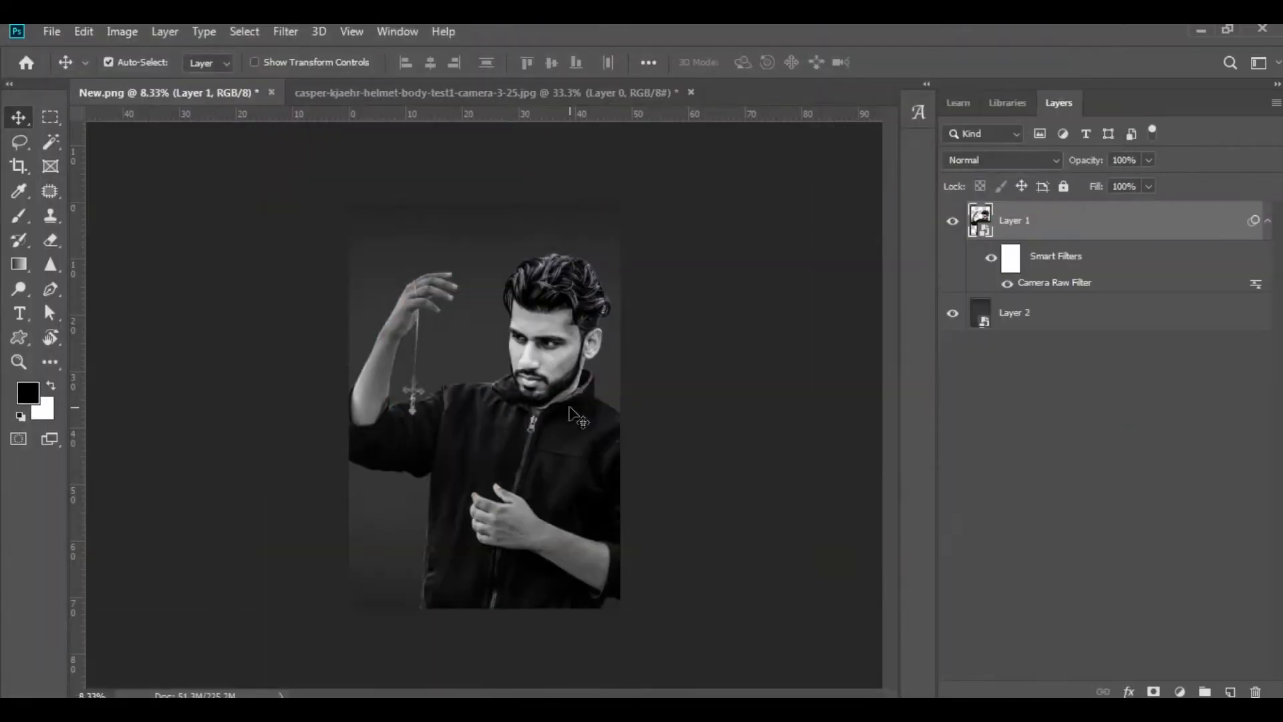
# - On a new layer limited to Layer 1's outline, paint black shading over the jacket and arms with a 1400 px brush at 29% opacity
pyautogui.keyDown('ctrl'); pyautogui.click(980, 230); pyautogui.keyUp('ctrl')
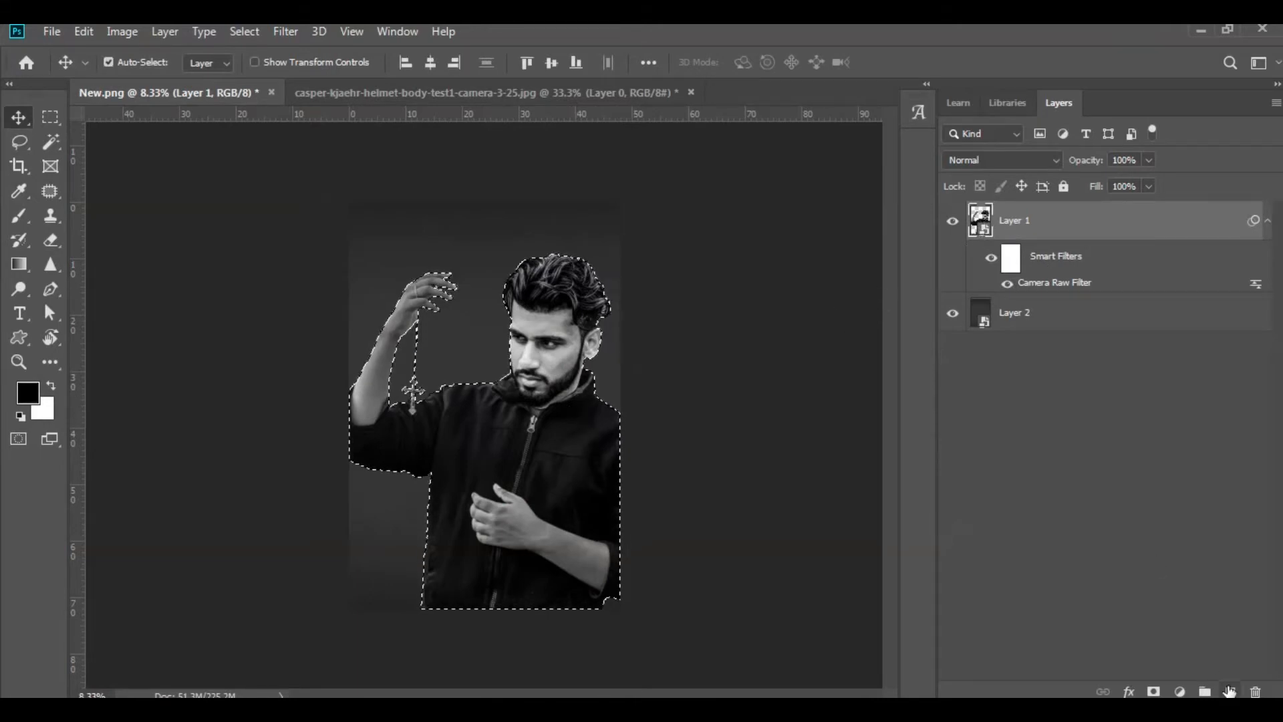
pyautogui.click(1229, 690)
pyautogui.click(24, 216)
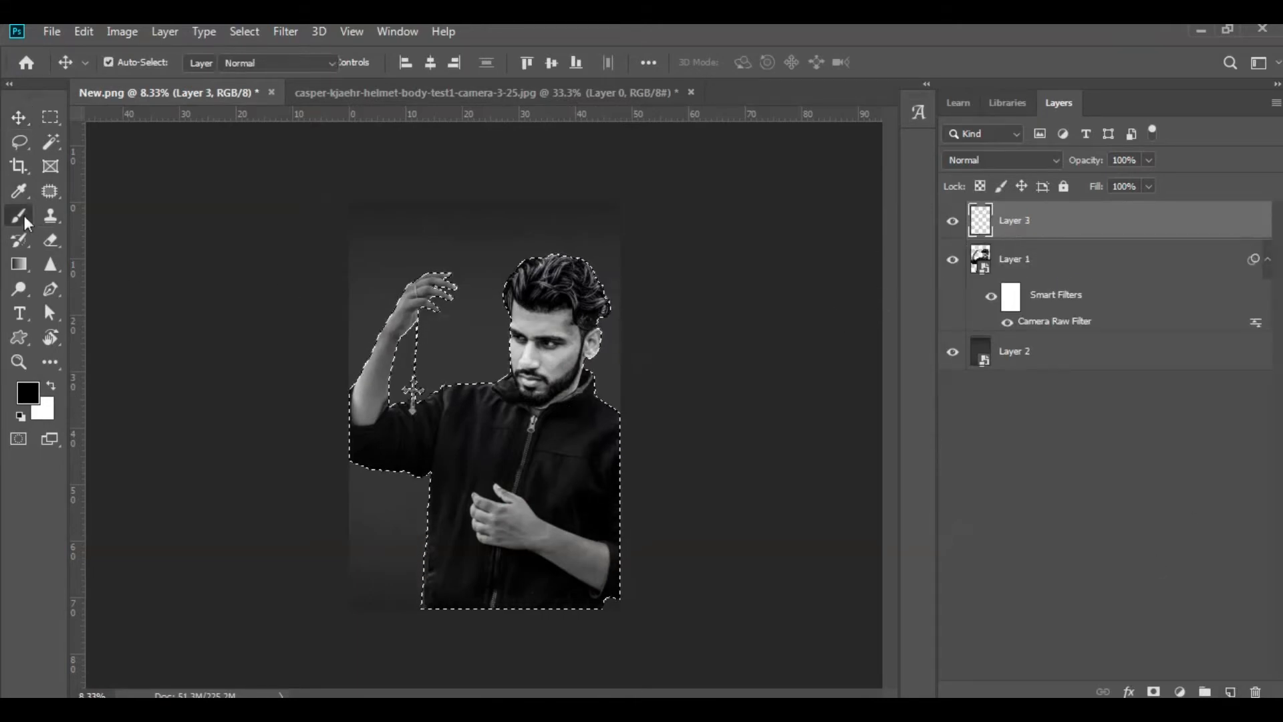
pyautogui.click(434, 63)
pyautogui.click(395, 83)
pyautogui.moveTo(395, 83); pyautogui.dragTo(392, 84)
pyautogui.hotkey('ctrl', '+')
pyautogui.press(']')
pyautogui.press(']')
pyautogui.press(']')
pyautogui.press(']')
pyautogui.press(']')
pyautogui.press(']')
pyautogui.press(']')
pyautogui.press(']')
pyautogui.press(']')
pyautogui.press(']')
pyautogui.press(']')
pyautogui.press(']')
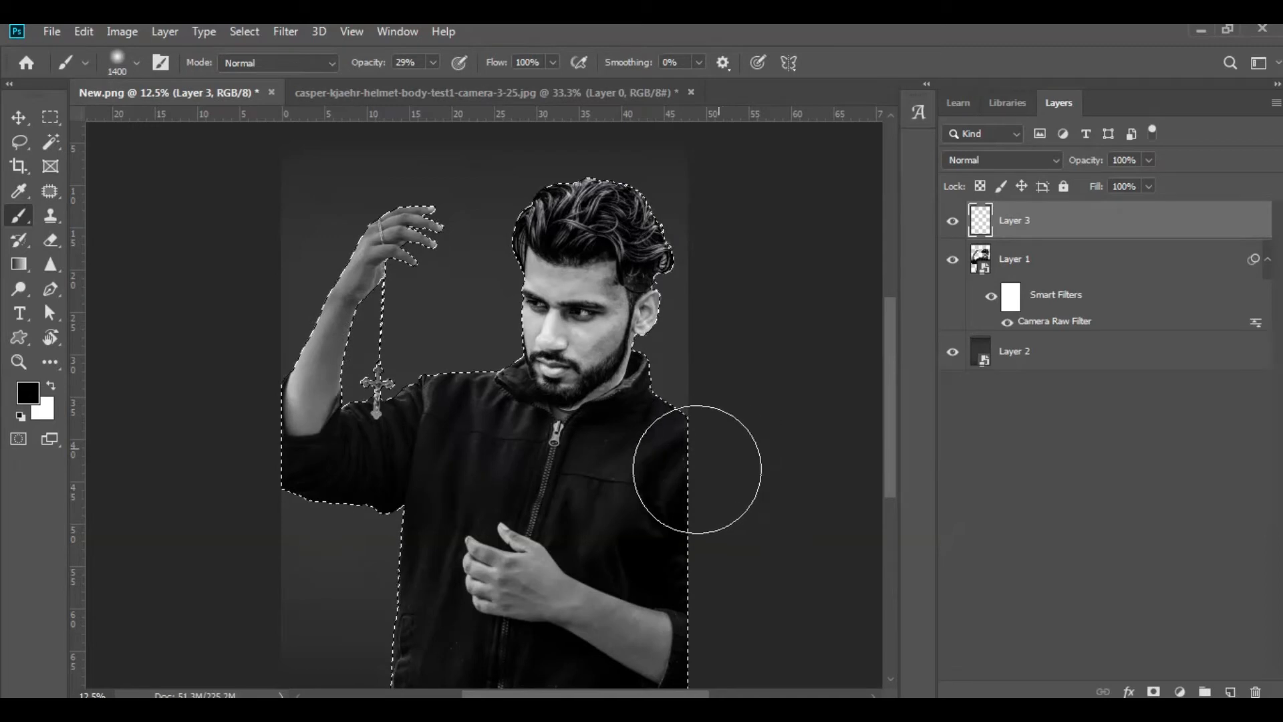
pyautogui.moveTo(703, 561); pyautogui.dragTo(686, 301)
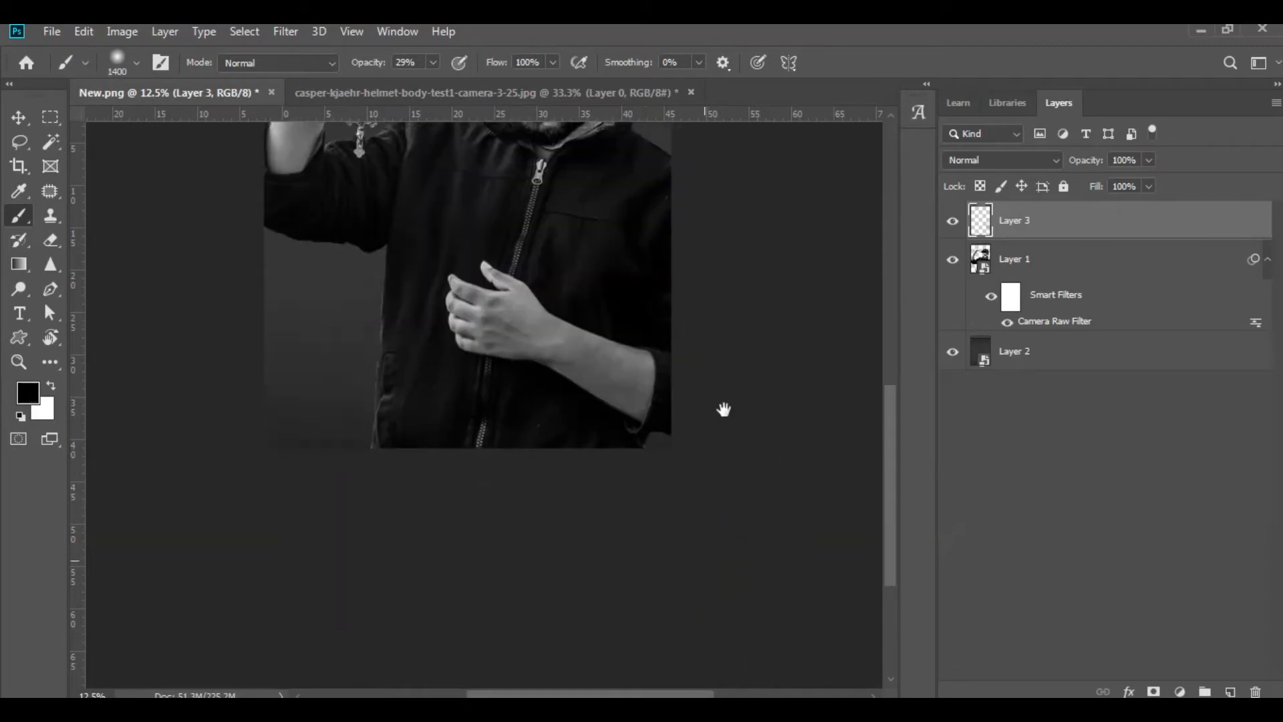
pyautogui.moveTo(724, 409); pyautogui.dragTo(706, 400)
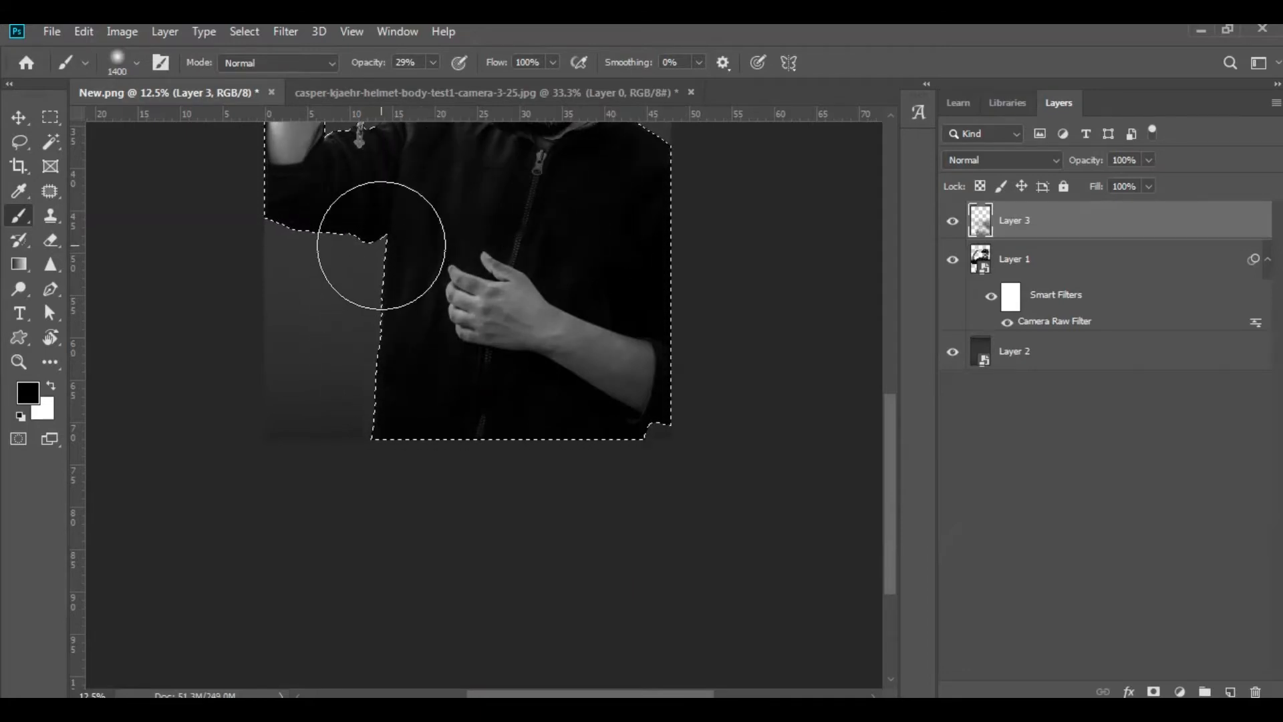
pyautogui.scroll(3, 624, 315)
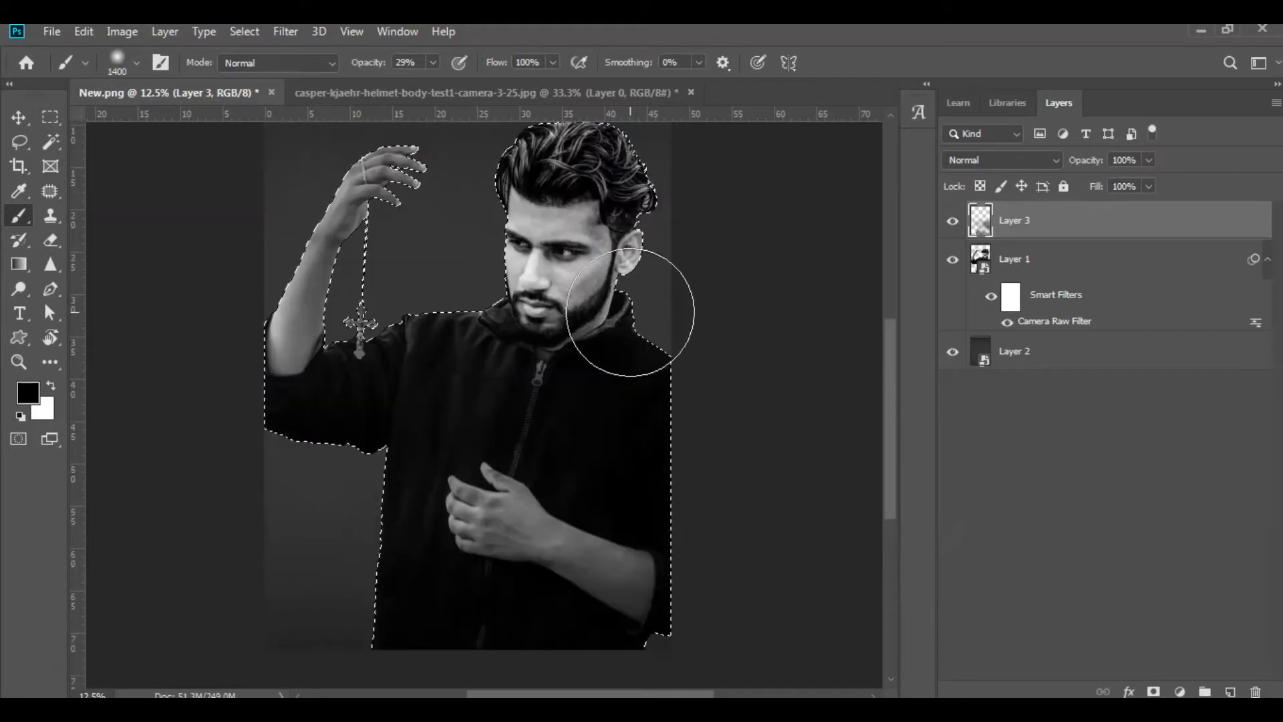
pyautogui.scroll(1, 630, 312)
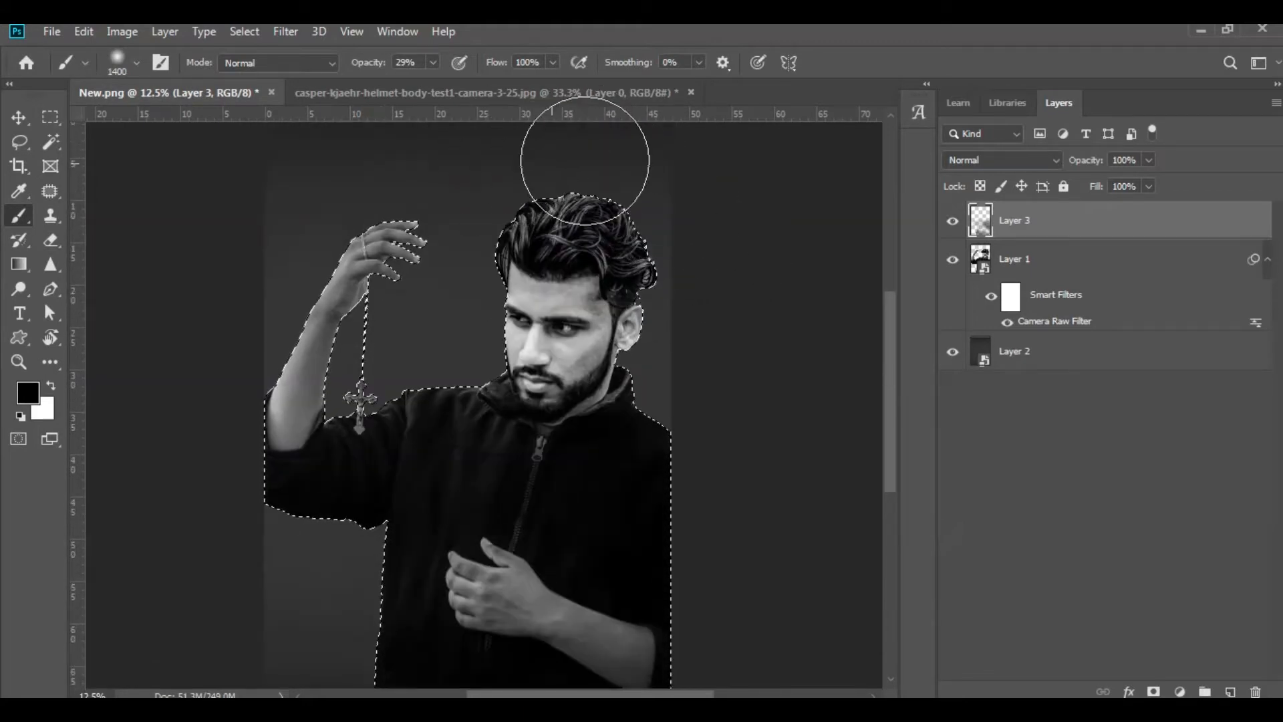
# - Deselect the man's outline and merge all visible layers into one
pyautogui.click(235, 32)
pyautogui.click(257, 69)
pyautogui.rightClick(1000, 222)
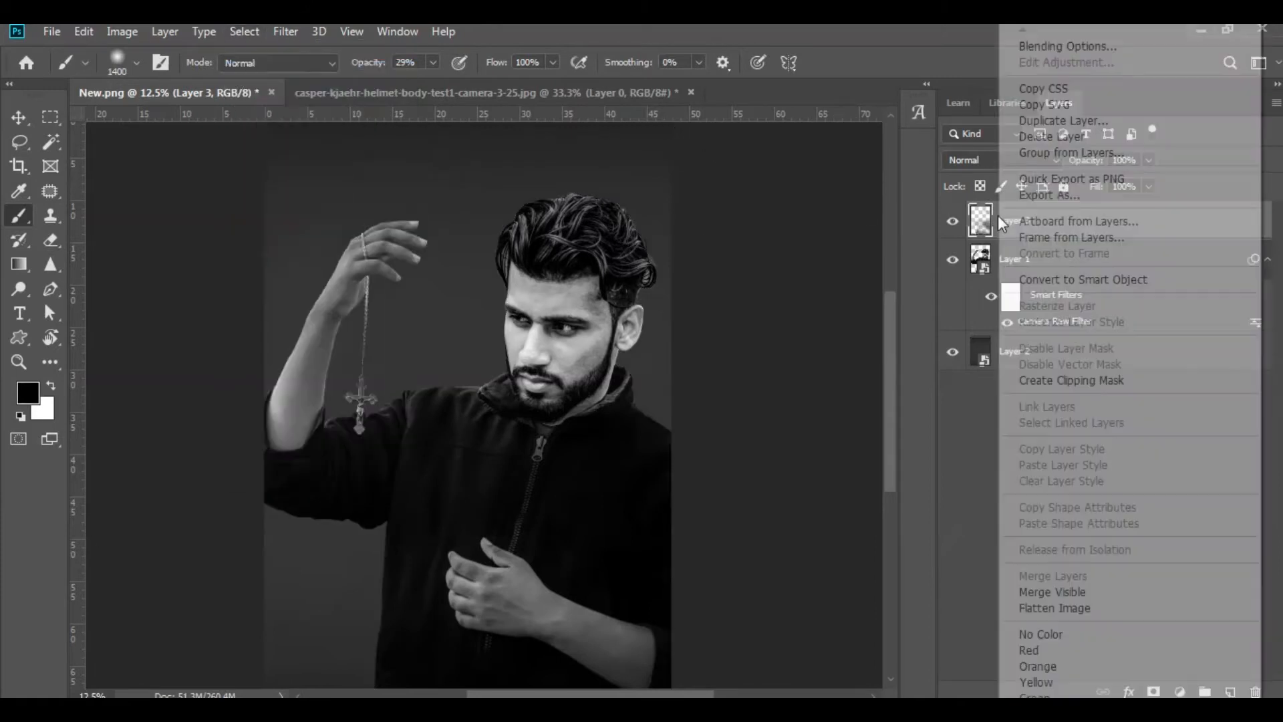
pyautogui.click(1052, 592)
# - Duplicate the merged layer and set the copy's contrast to 53 with the Brightness/Contrast adjustment
pyautogui.moveTo(1114, 371); pyautogui.dragTo(1230, 691)
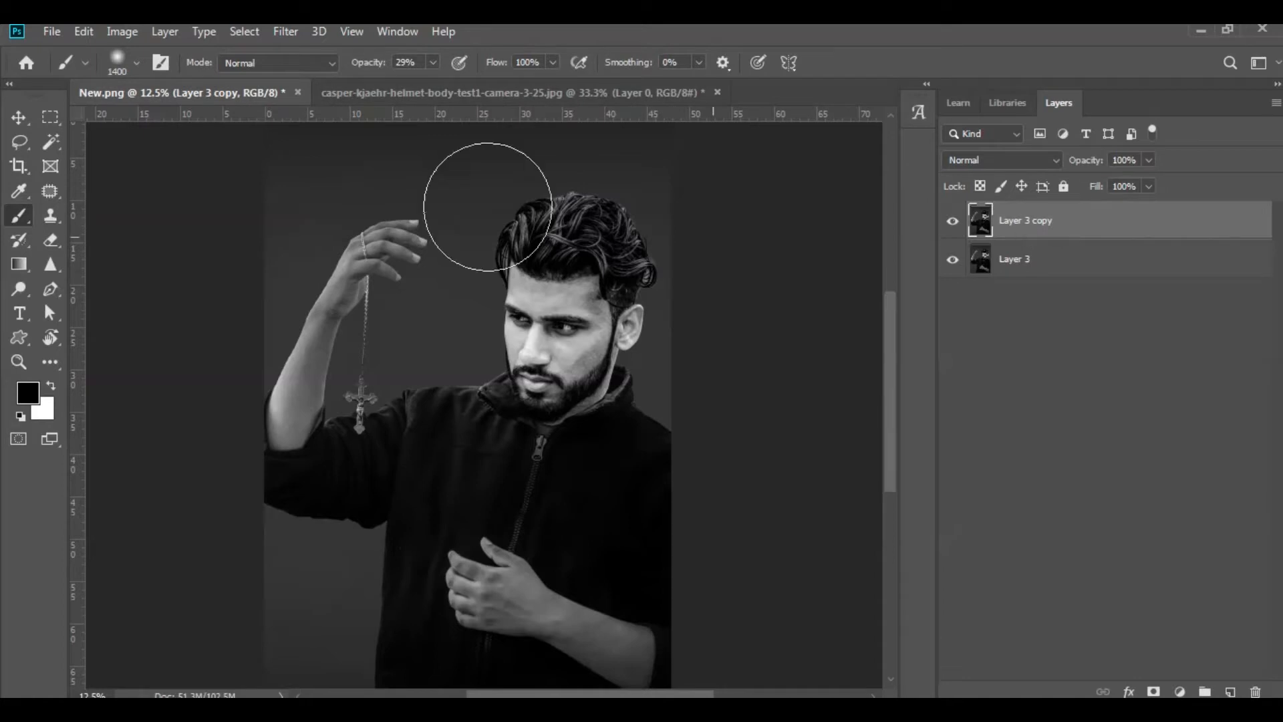
pyautogui.click(122, 31)
pyautogui.moveTo(157, 84)
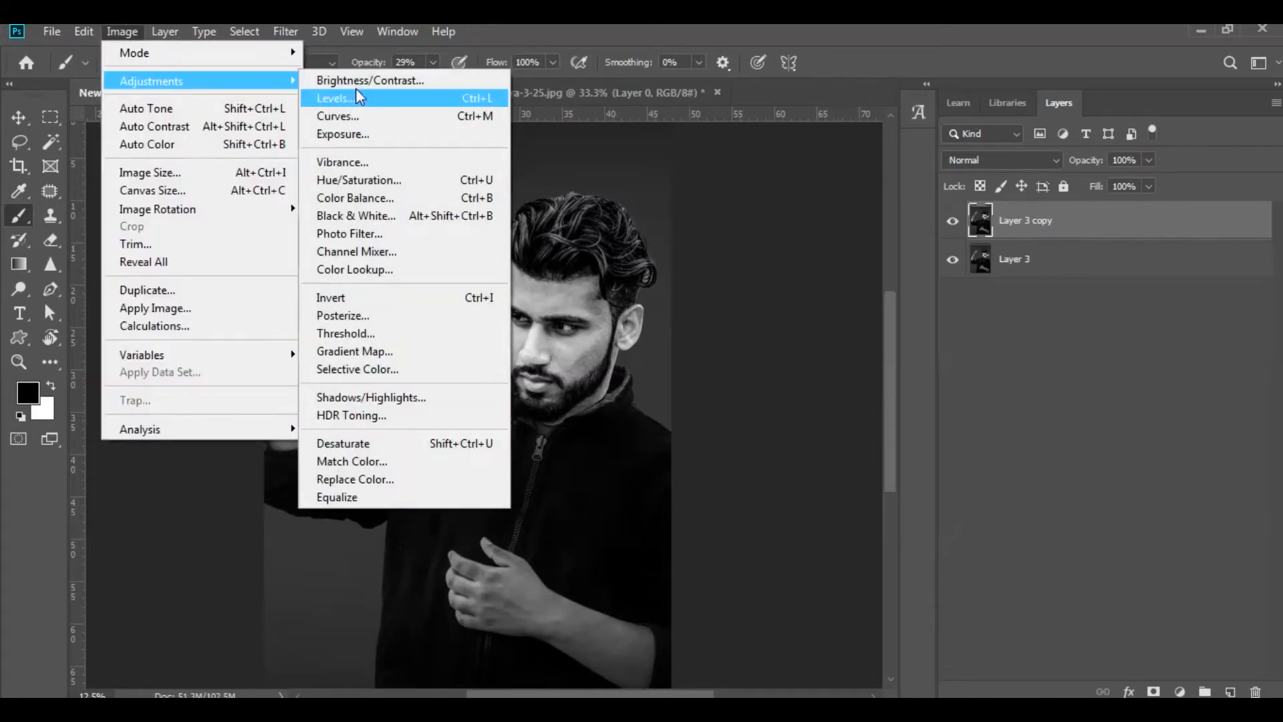
pyautogui.click(357, 81)
pyautogui.moveTo(938, 137); pyautogui.dragTo(941, 136)
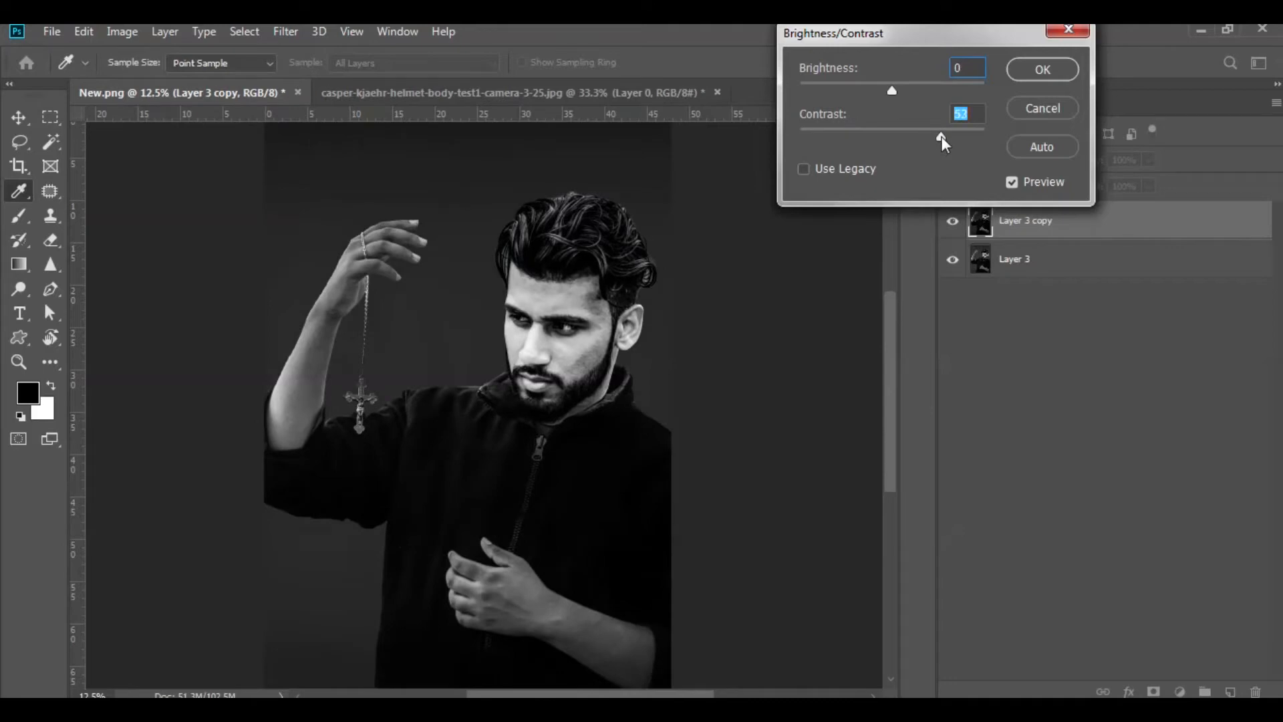
pyautogui.click(1041, 70)
# - Duplicate the contrast-adjusted layer and set the new copy's brightness to -150 with the Brightness/Contrast adjustment
pyautogui.moveTo(1026, 217)
pyautogui.mouseDown()
pyautogui.moveTo(1141, 426)
pyautogui.moveTo(1196, 672)
pyautogui.moveTo(1233, 692)
pyautogui.mouseUp()
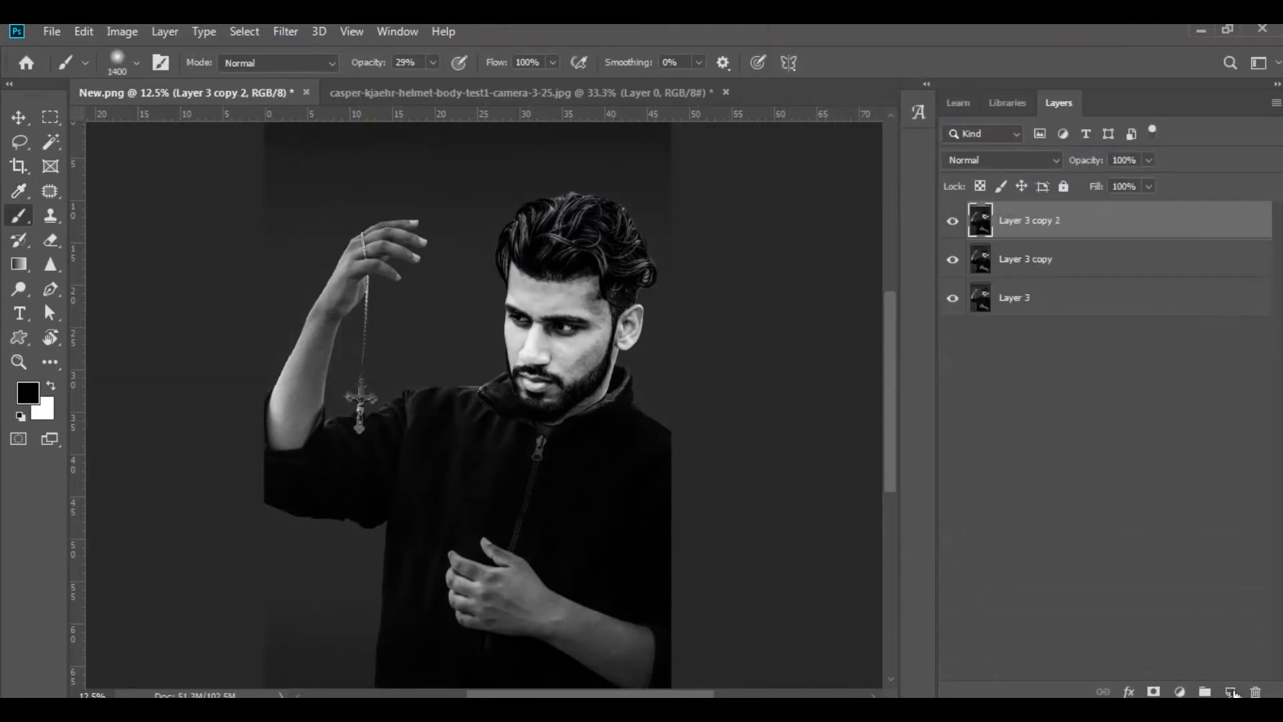
pyautogui.click(122, 31)
pyautogui.moveTo(126, 87)
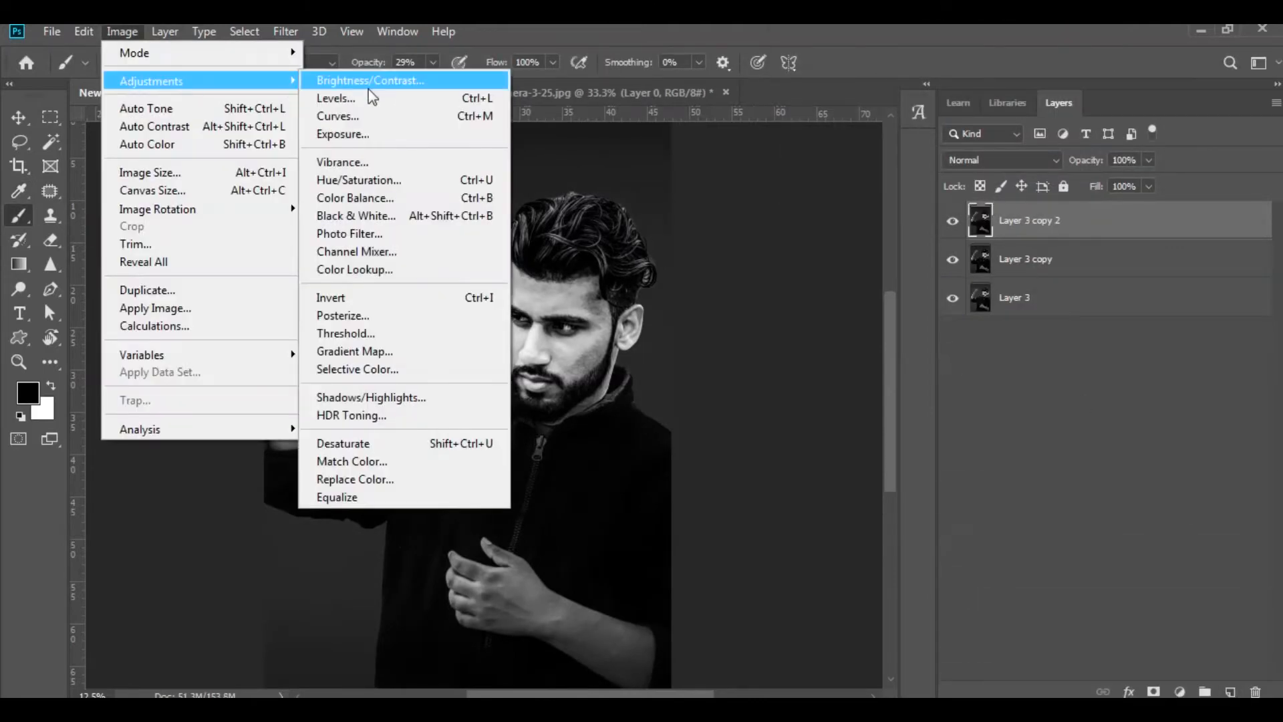
pyautogui.click(371, 80)
pyautogui.moveTo(891, 92); pyautogui.dragTo(752, 89)
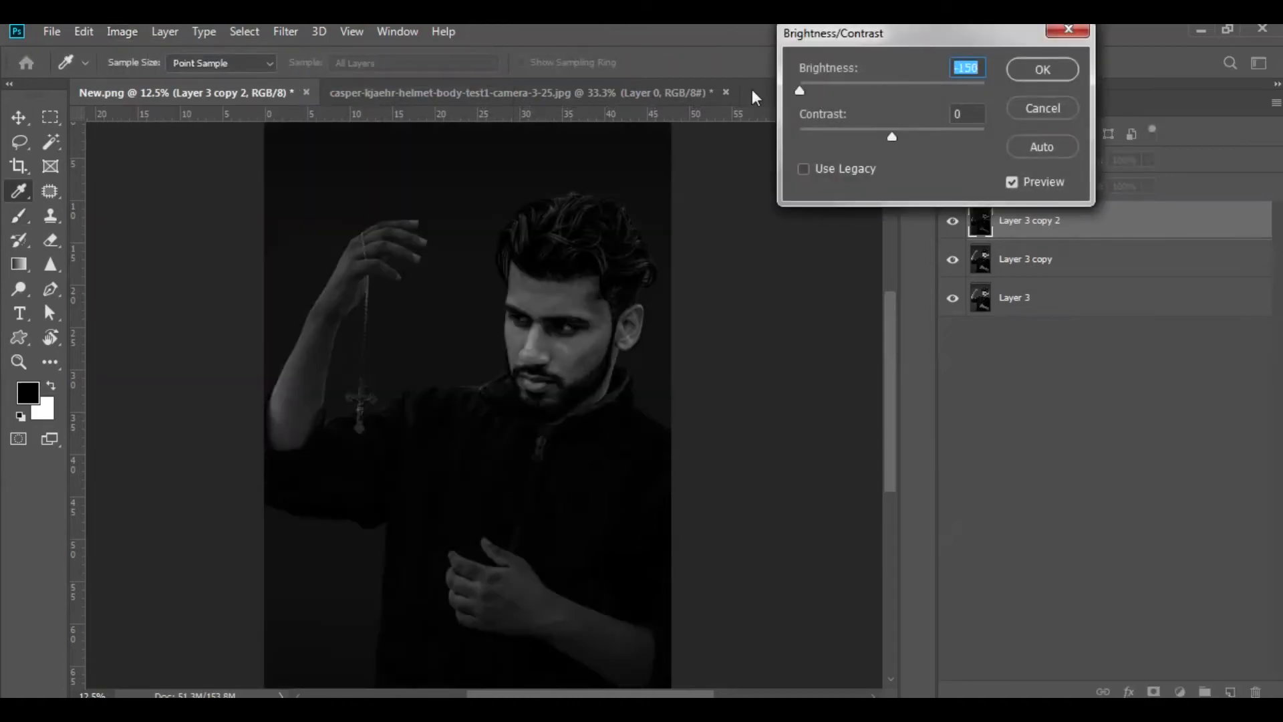
pyautogui.click(1040, 68)
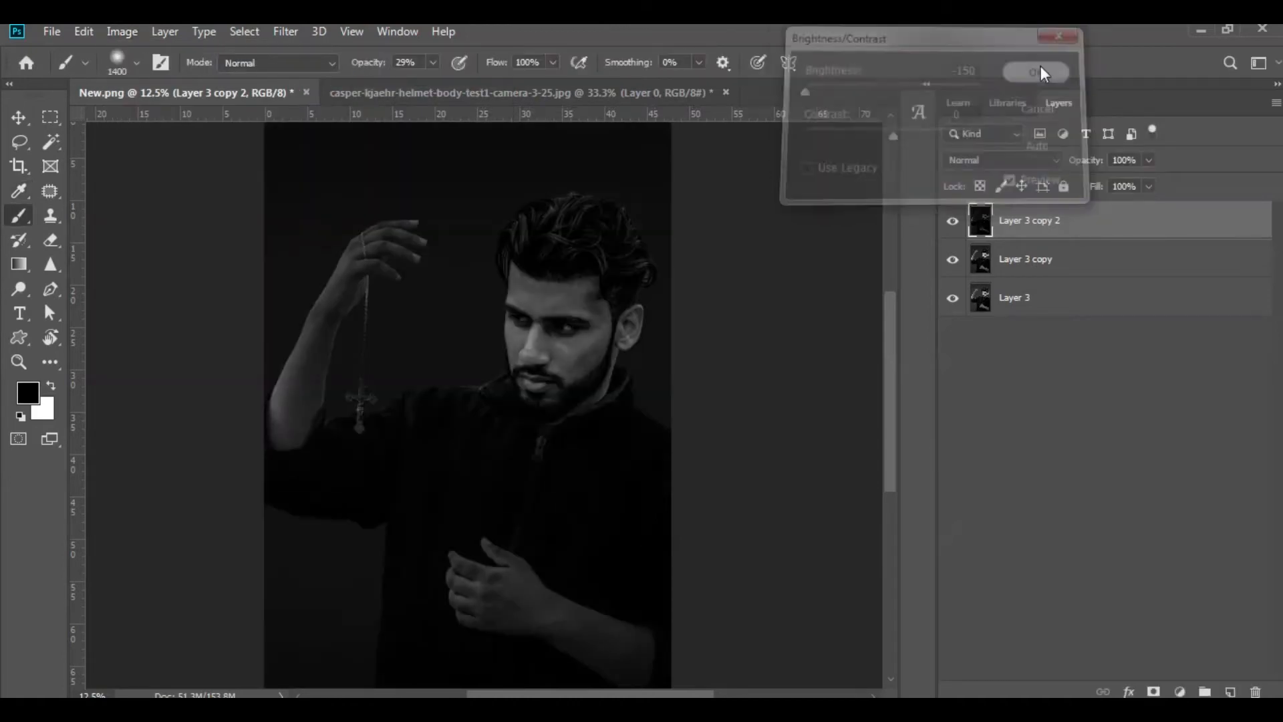
# - Add a mask to the darkened layer and paint black over the head area with the Brush at 61% opacity, undoing the last stroke
pyautogui.click(1154, 691)
pyautogui.press('x')
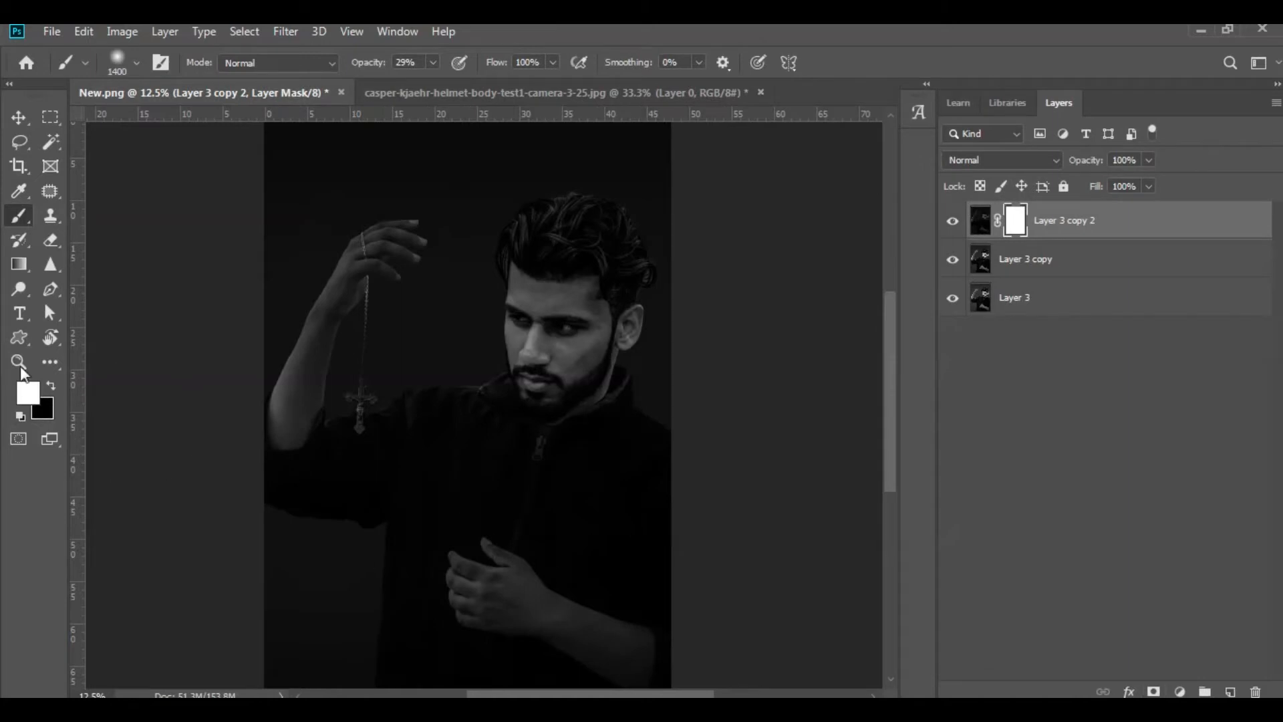
pyautogui.rightClick(18, 215)
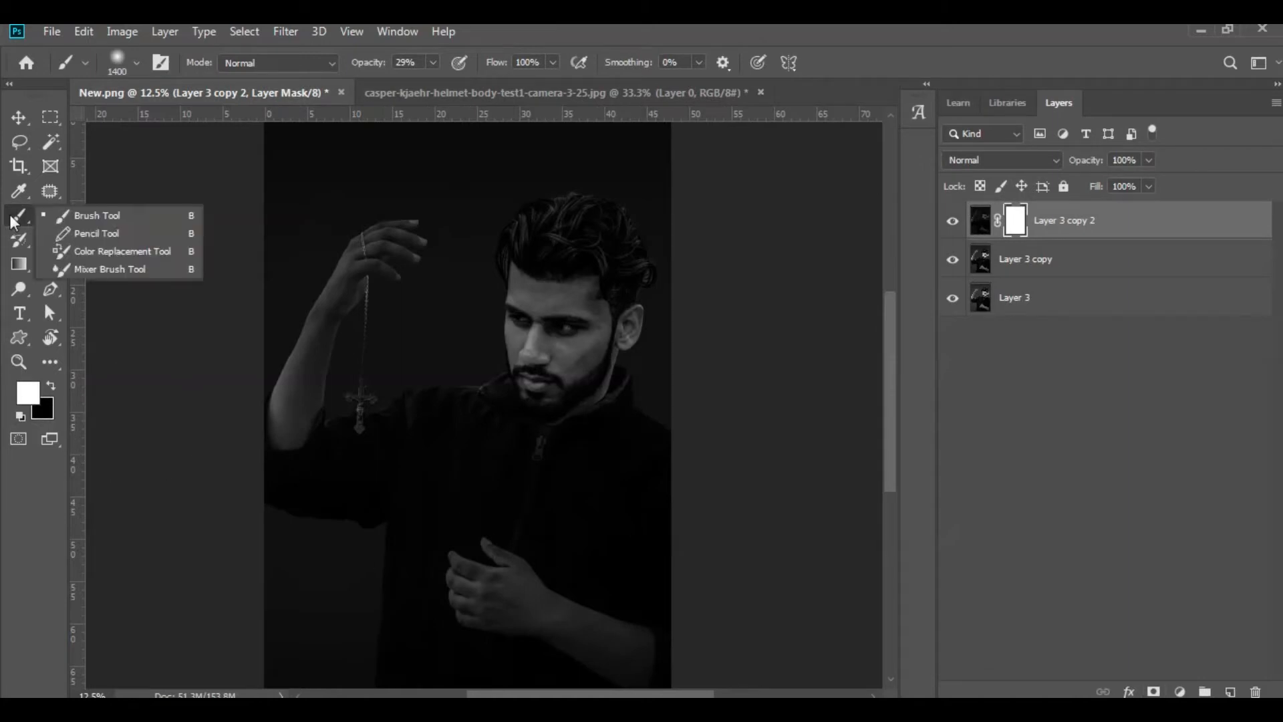
pyautogui.click(61, 210)
pyautogui.click(55, 382)
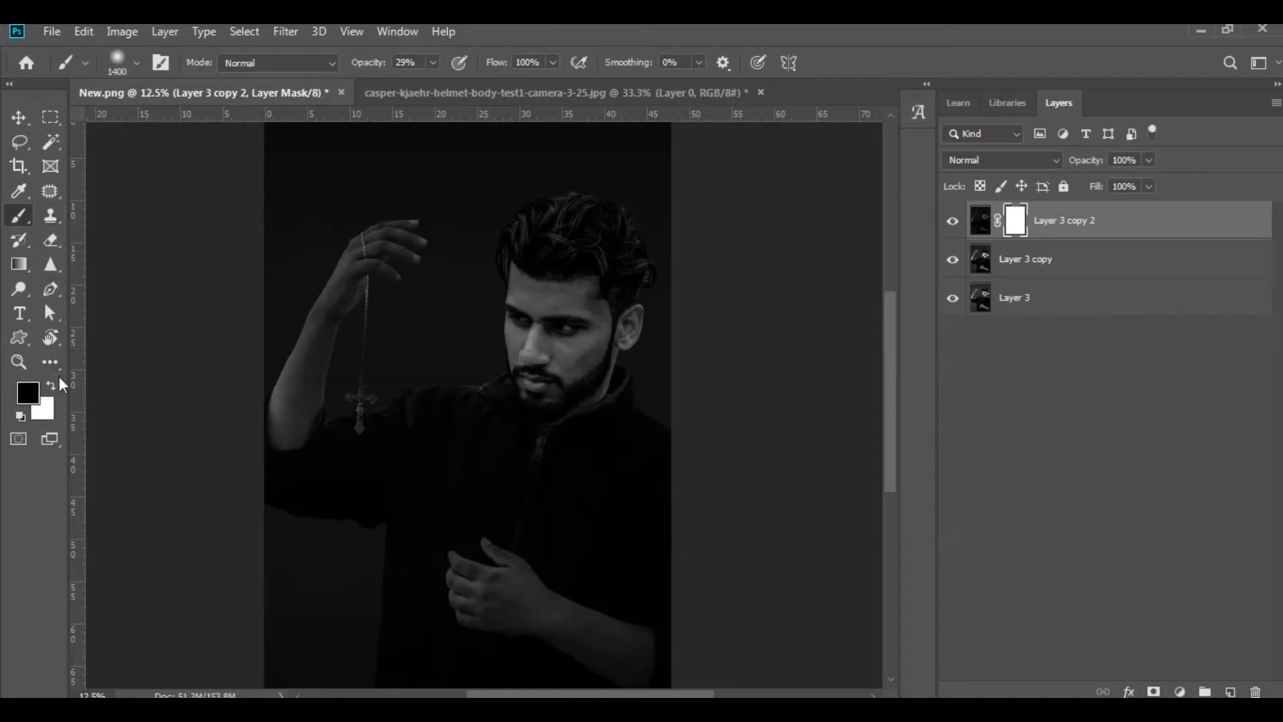
pyautogui.click(433, 66)
pyautogui.moveTo(433, 79); pyautogui.dragTo(455, 85)
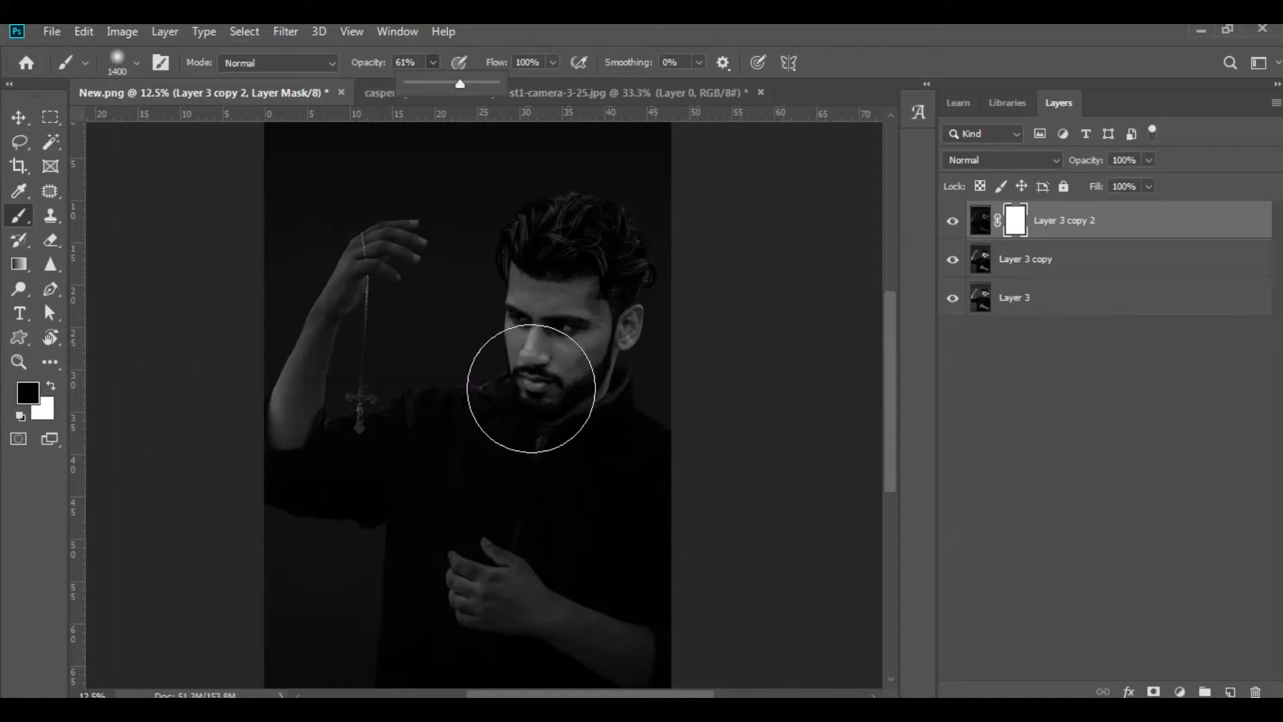
pyautogui.moveTo(500, 379)
pyautogui.mouseDown()
pyautogui.moveTo(555, 275)
pyautogui.moveTo(565, 321)
pyautogui.moveTo(541, 397)
pyautogui.moveTo(452, 446)
pyautogui.moveTo(531, 434)
pyautogui.moveTo(562, 410)
pyautogui.moveTo(573, 250)
pyautogui.moveTo(554, 234)
pyautogui.moveTo(507, 318)
pyautogui.moveTo(419, 366)
pyautogui.moveTo(418, 393)
pyautogui.moveTo(438, 433)
pyautogui.moveTo(579, 428)
pyautogui.moveTo(596, 419)
pyautogui.moveTo(561, 252)
pyautogui.moveTo(371, 306)
pyautogui.moveTo(352, 287)
pyautogui.mouseUp()
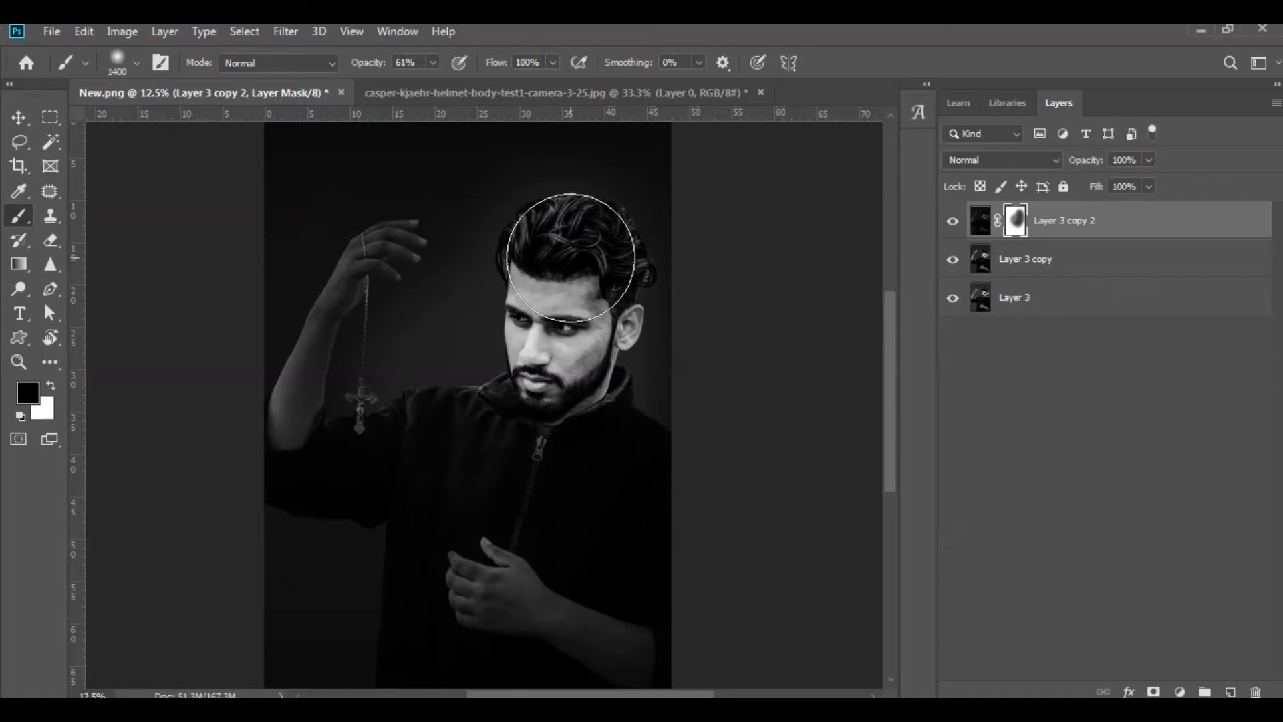
pyautogui.hotkey('ctrl', 'z')
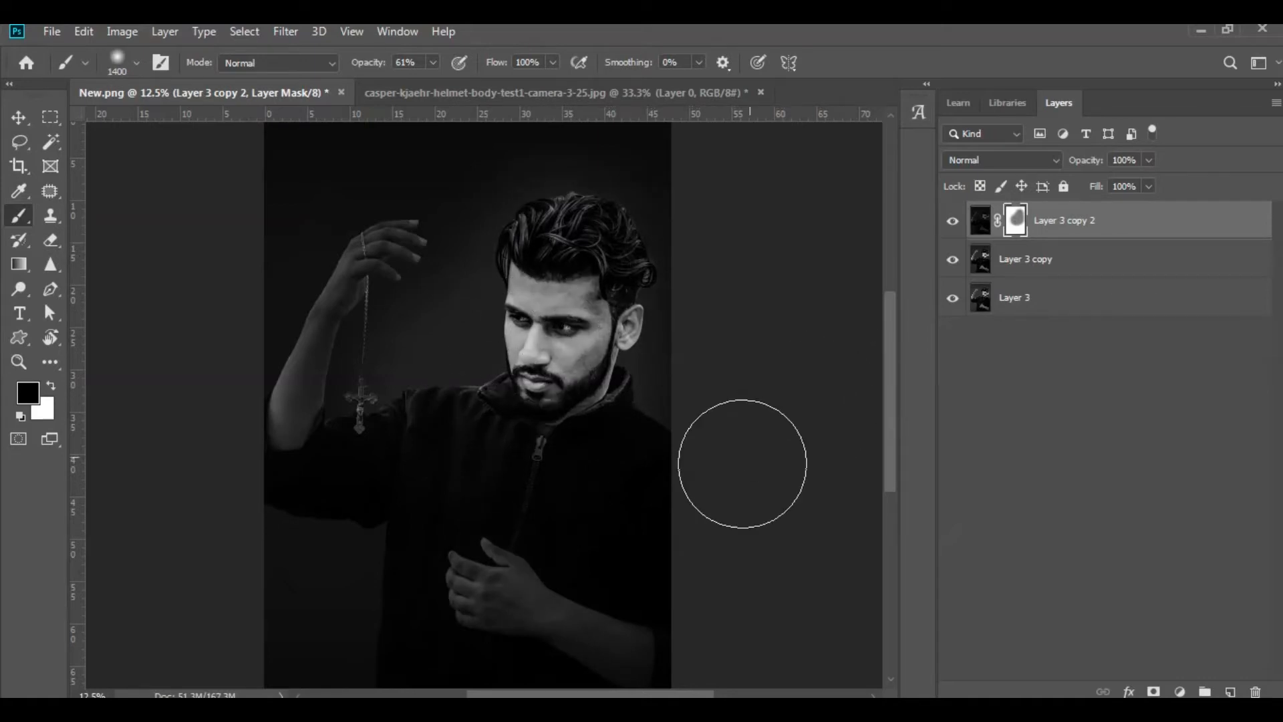
# - Toggle the masked dark layer off and on to compare, and merge it down into the layer below
pyautogui.click(954, 222)
pyautogui.click(953, 223)
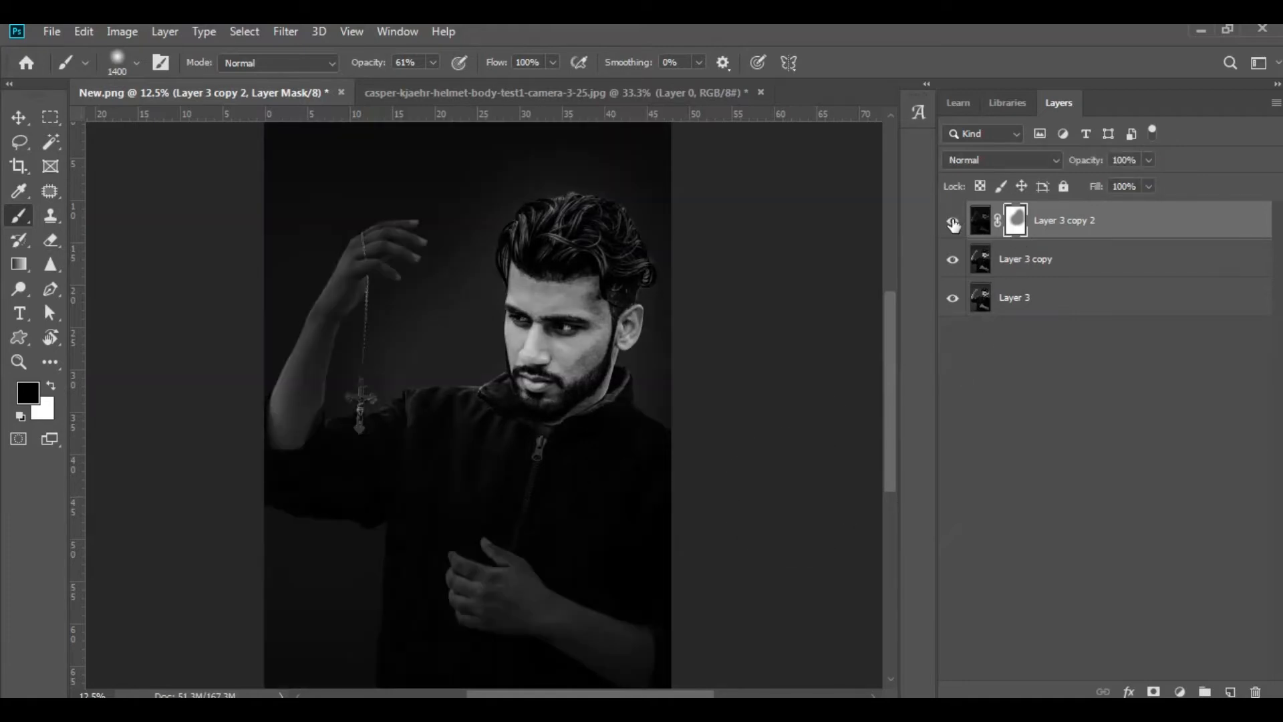
pyautogui.rightClick(1043, 227)
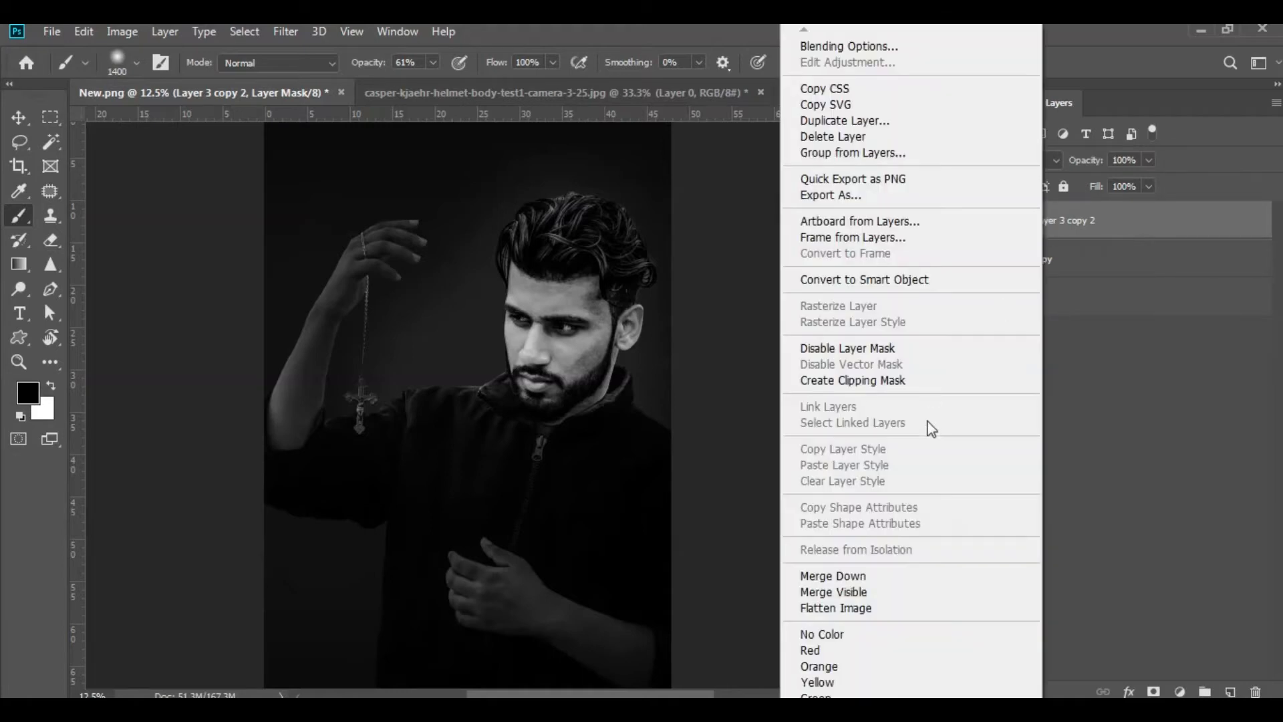
pyautogui.click(860, 576)
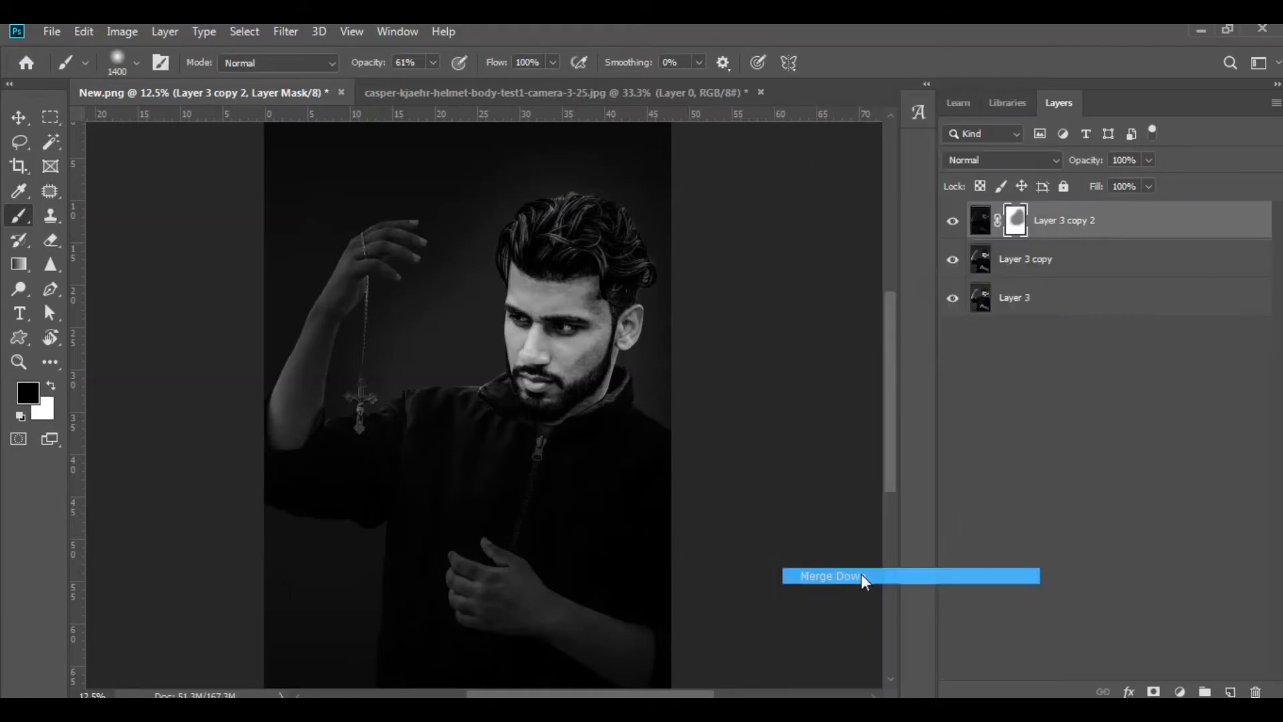
# - Add a new layer above the darkened portrait and set its blend mode to Overlay
pyautogui.click(1230, 692)
pyautogui.click(984, 159)
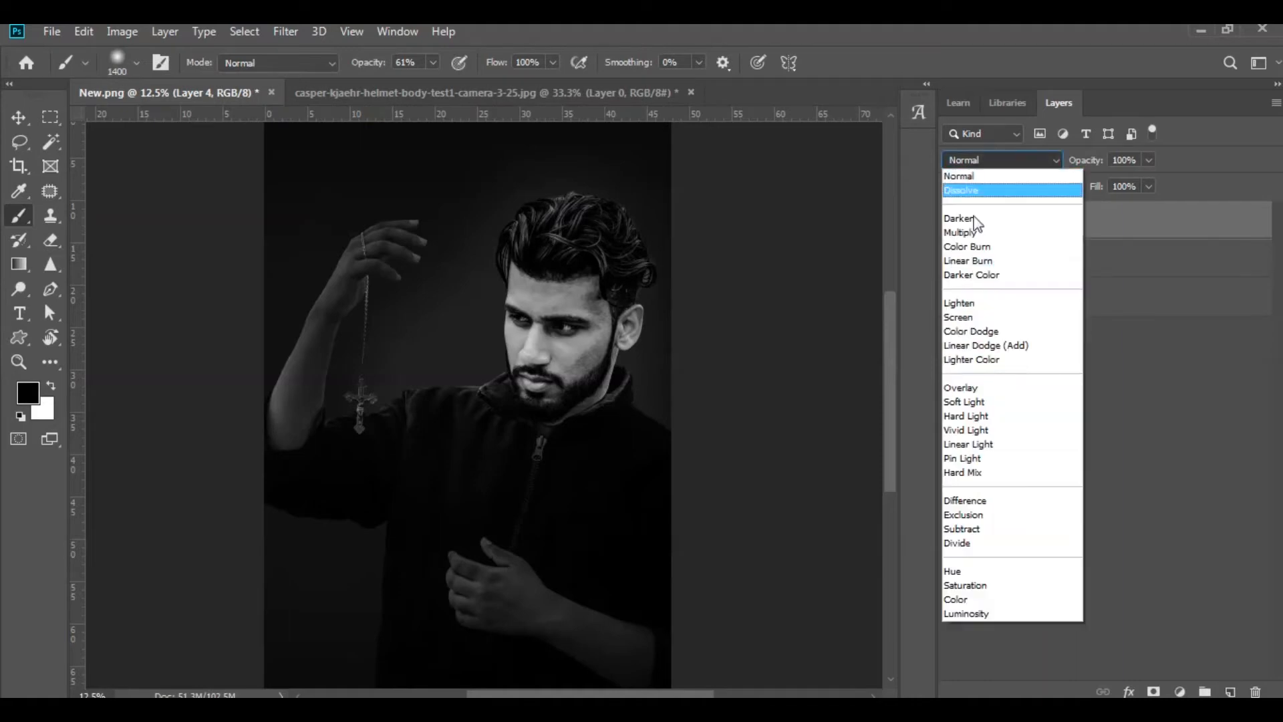
pyautogui.click(960, 387)
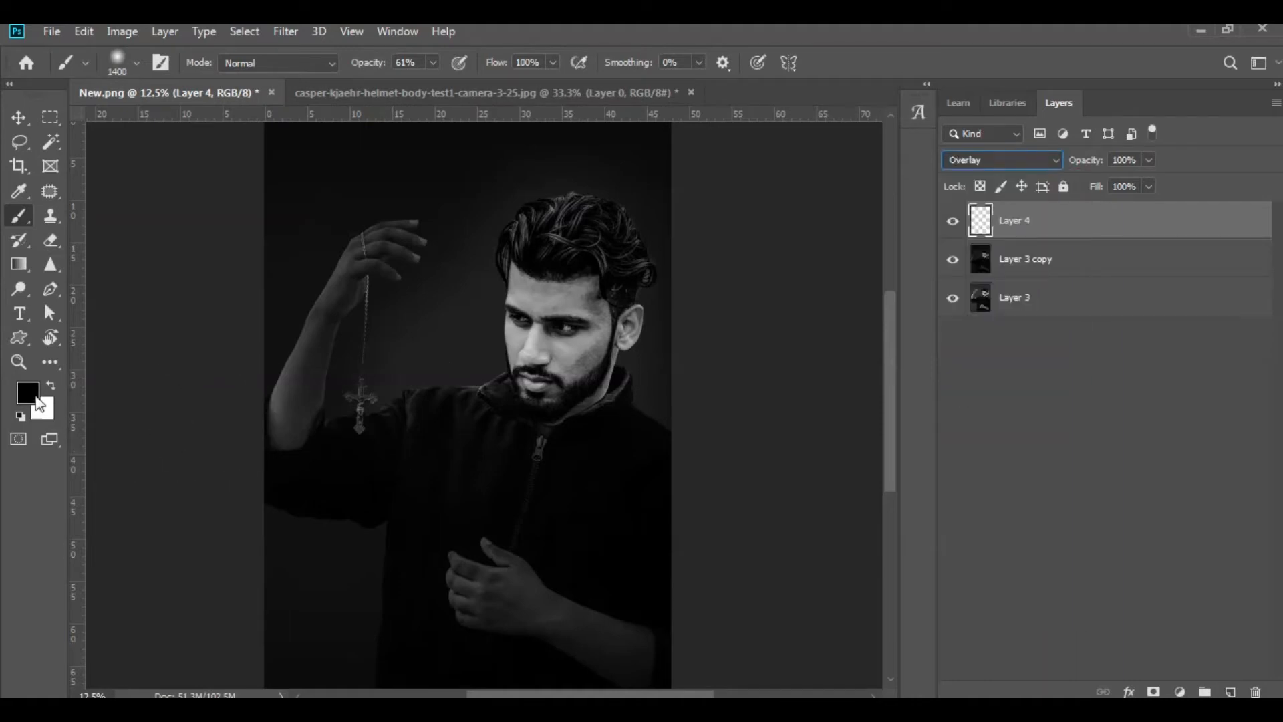
# - Set the foreground color to orange and activate the Brush tool
pyautogui.click(33, 397)
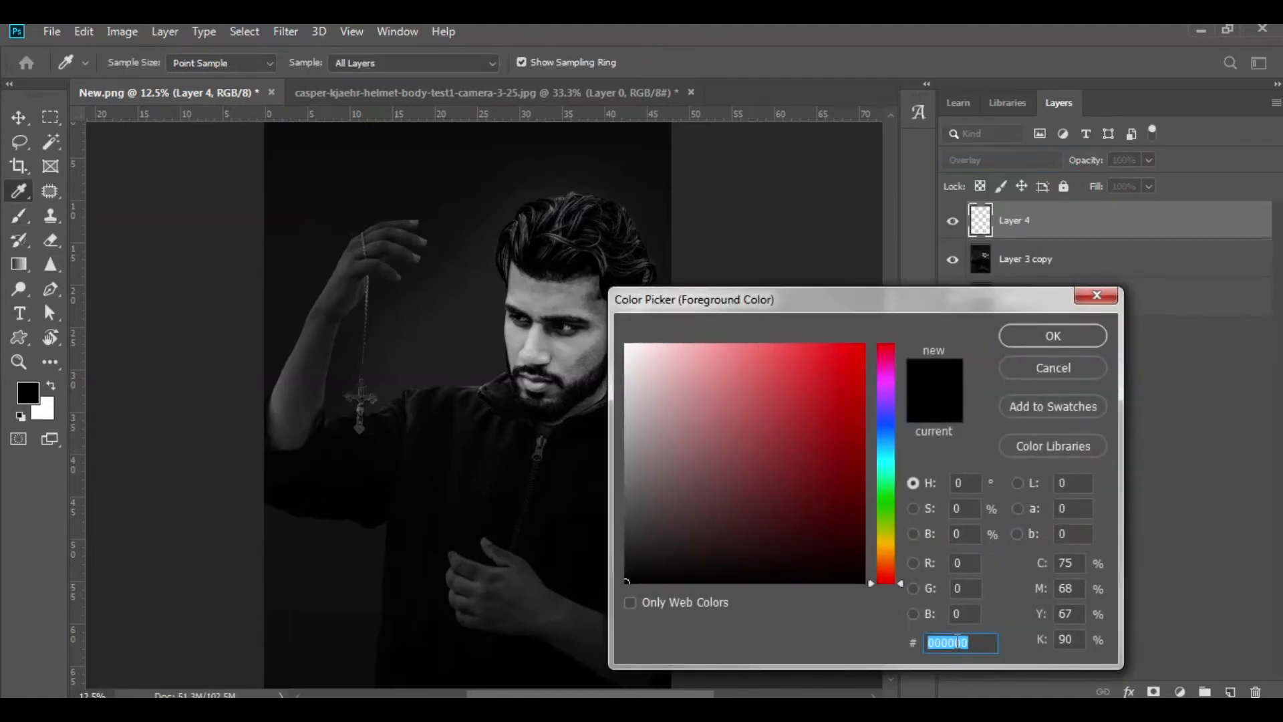
pyautogui.write('e1')
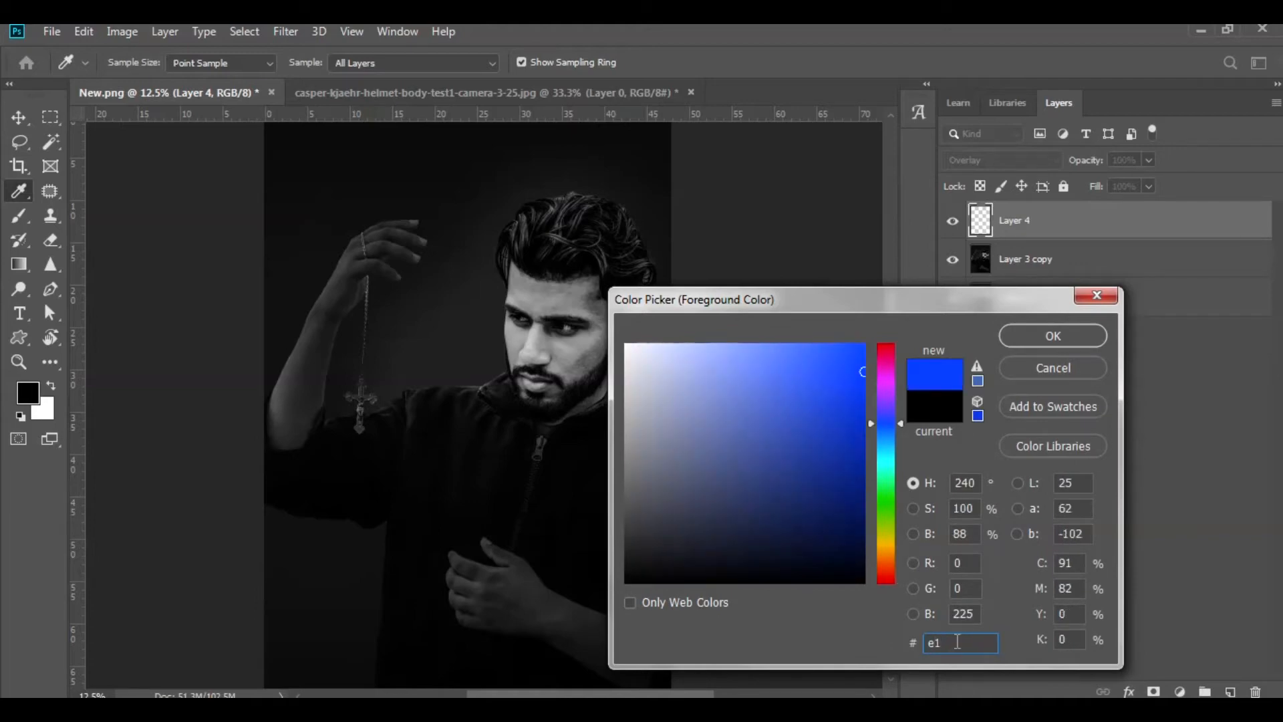
pyautogui.write('b')
pyautogui.write('607')
pyautogui.press('Return')
pyautogui.press('b')
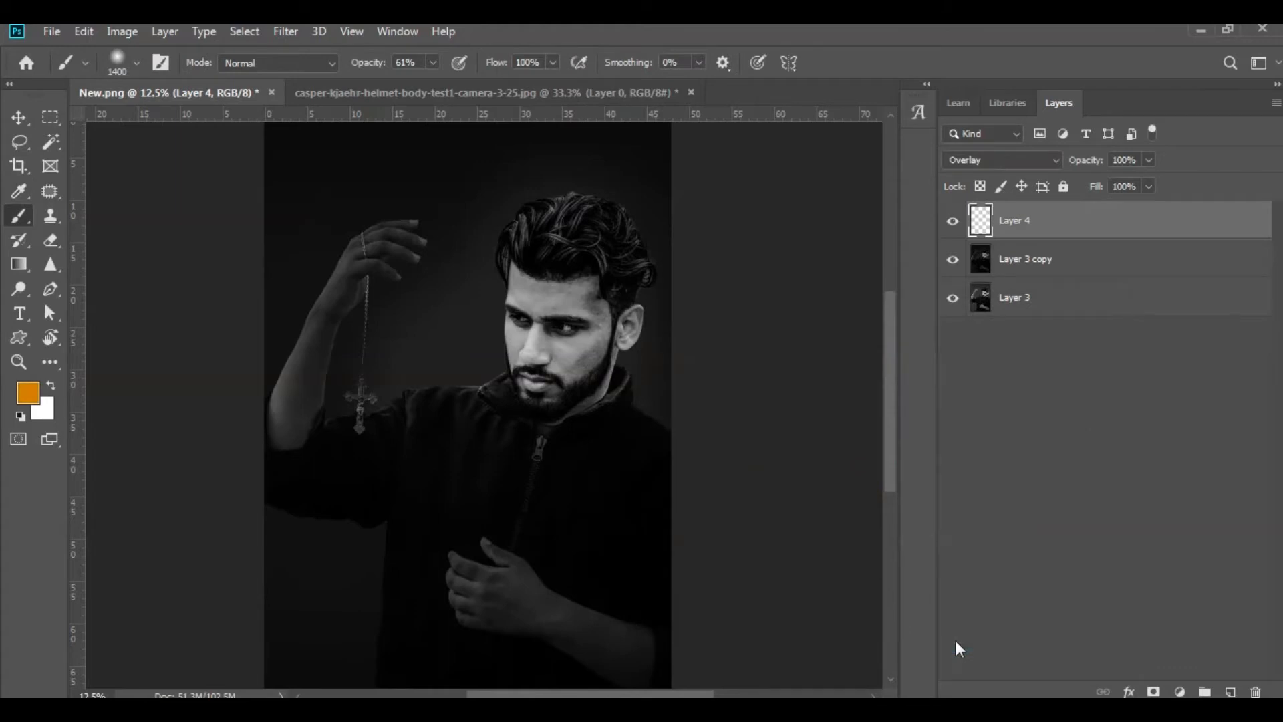
# - Paint orange light over the jacket's shoulder and collar and the raised arm's inner edge with a smaller soft brush, lowering brush opacity to 52%
pyautogui.hotkey('ctrl', '+')
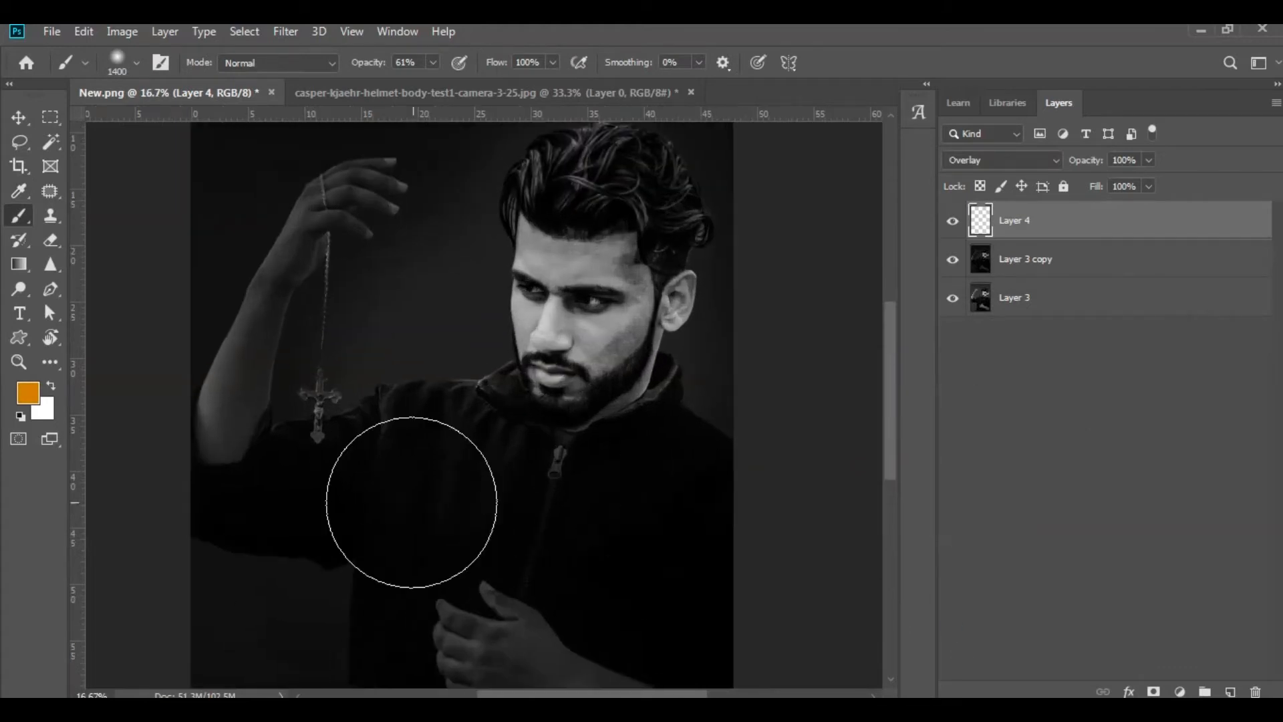
pyautogui.moveTo(423, 501); pyautogui.dragTo(564, 478)
pyautogui.press('[')
pyautogui.press('[')
pyautogui.press('[')
pyautogui.press('[')
pyautogui.press('[')
pyautogui.press('[')
pyautogui.press('[')
pyautogui.press('[')
pyautogui.press('[')
pyautogui.press('[')
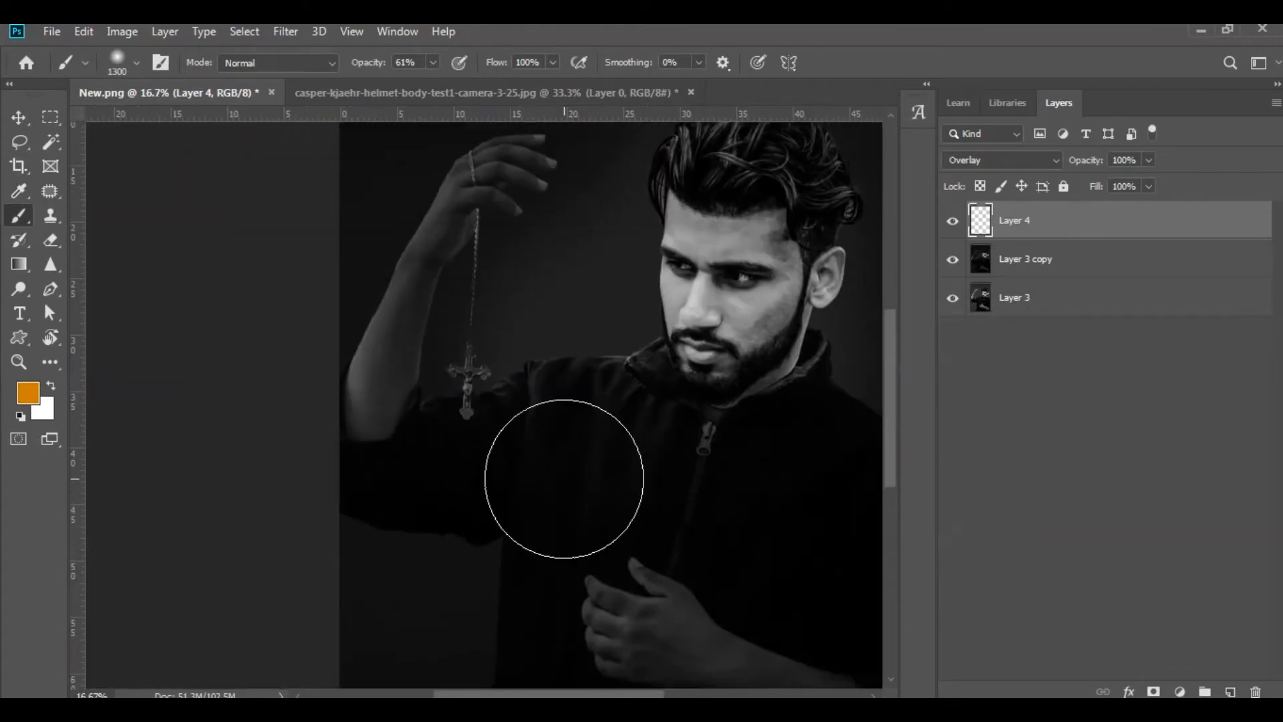
pyautogui.press('[')
pyautogui.press('[')
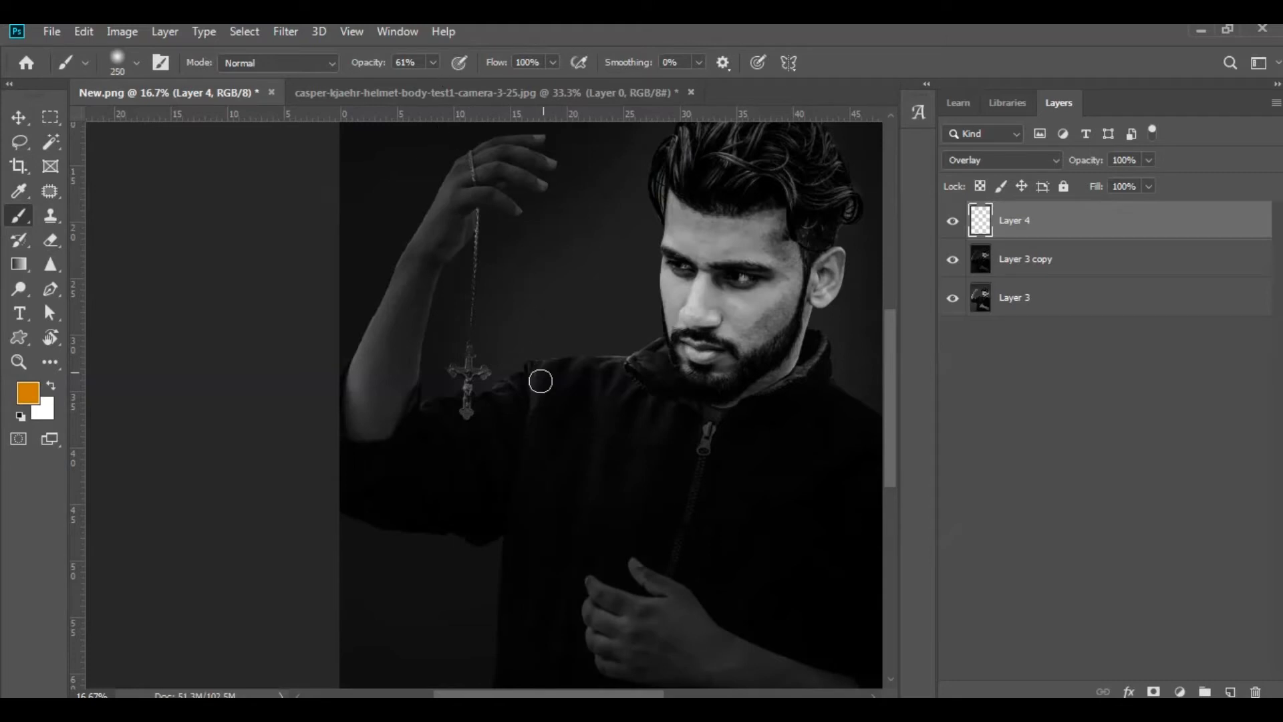
pyautogui.moveTo(533, 417)
pyautogui.mouseDown()
pyautogui.moveTo(520, 471)
pyautogui.moveTo(563, 377)
pyautogui.moveTo(595, 364)
pyautogui.moveTo(573, 395)
pyautogui.moveTo(625, 390)
pyautogui.moveTo(580, 436)
pyautogui.moveTo(634, 414)
pyautogui.moveTo(626, 381)
pyautogui.moveTo(654, 357)
pyautogui.moveTo(610, 395)
pyautogui.moveTo(526, 390)
pyautogui.moveTo(498, 421)
pyautogui.moveTo(513, 405)
pyautogui.moveTo(488, 479)
pyautogui.mouseUp()
pyautogui.moveTo(445, 414)
pyautogui.mouseDown()
pyautogui.moveTo(426, 452)
pyautogui.moveTo(531, 401)
pyautogui.moveTo(540, 432)
pyautogui.mouseUp()
pyautogui.click(433, 62)
pyautogui.moveTo(405, 82); pyautogui.dragTo(411, 87)
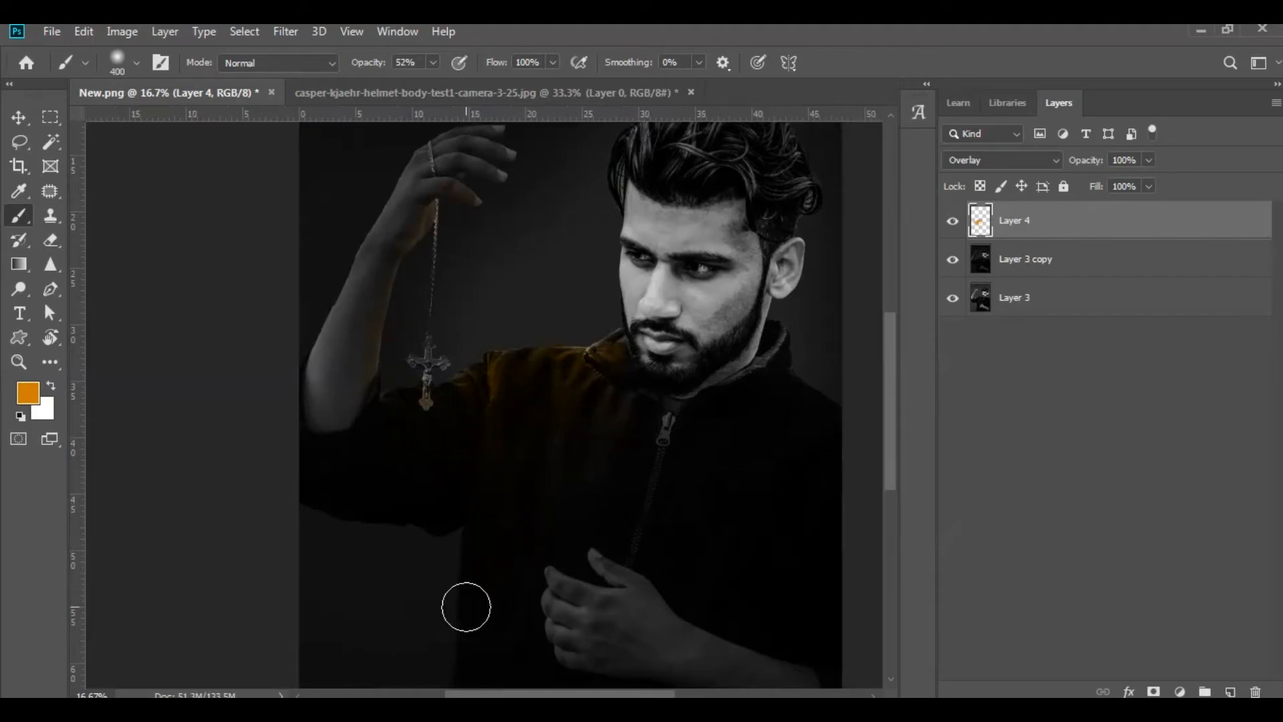
# - Paint orange over the necklace chain and crucifix with the Brush at size 125 and 68% opacity
pyautogui.hotkey('ctrl', '+')
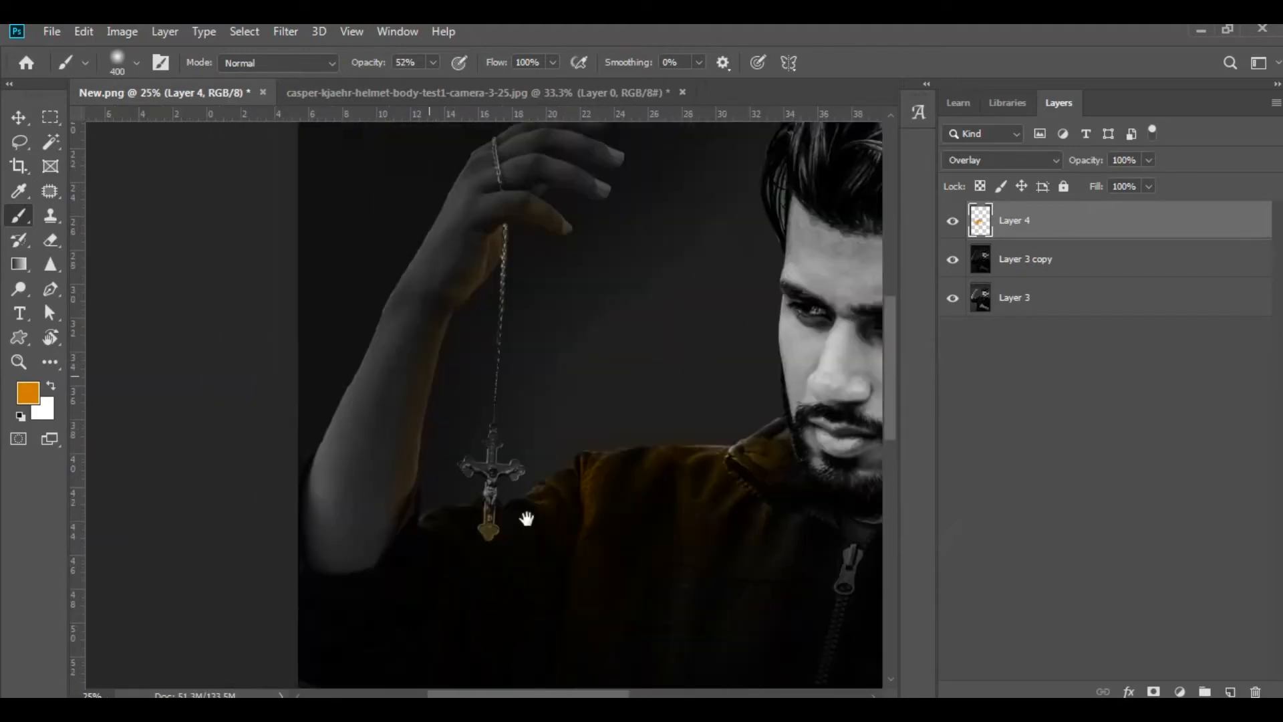
pyautogui.press('[')
pyautogui.press('[')
pyautogui.press('[')
pyautogui.press('[')
pyautogui.press('[')
pyautogui.press('[')
pyautogui.click(433, 62)
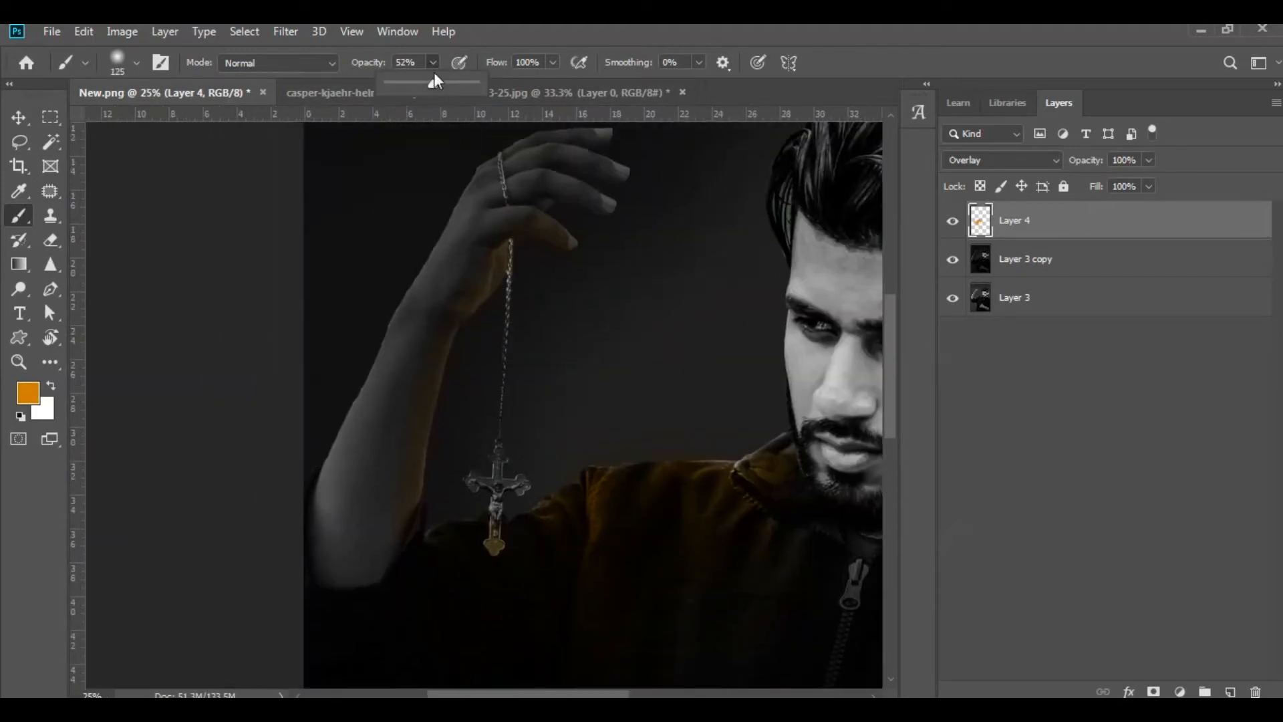
pyautogui.moveTo(504, 159); pyautogui.dragTo(513, 239)
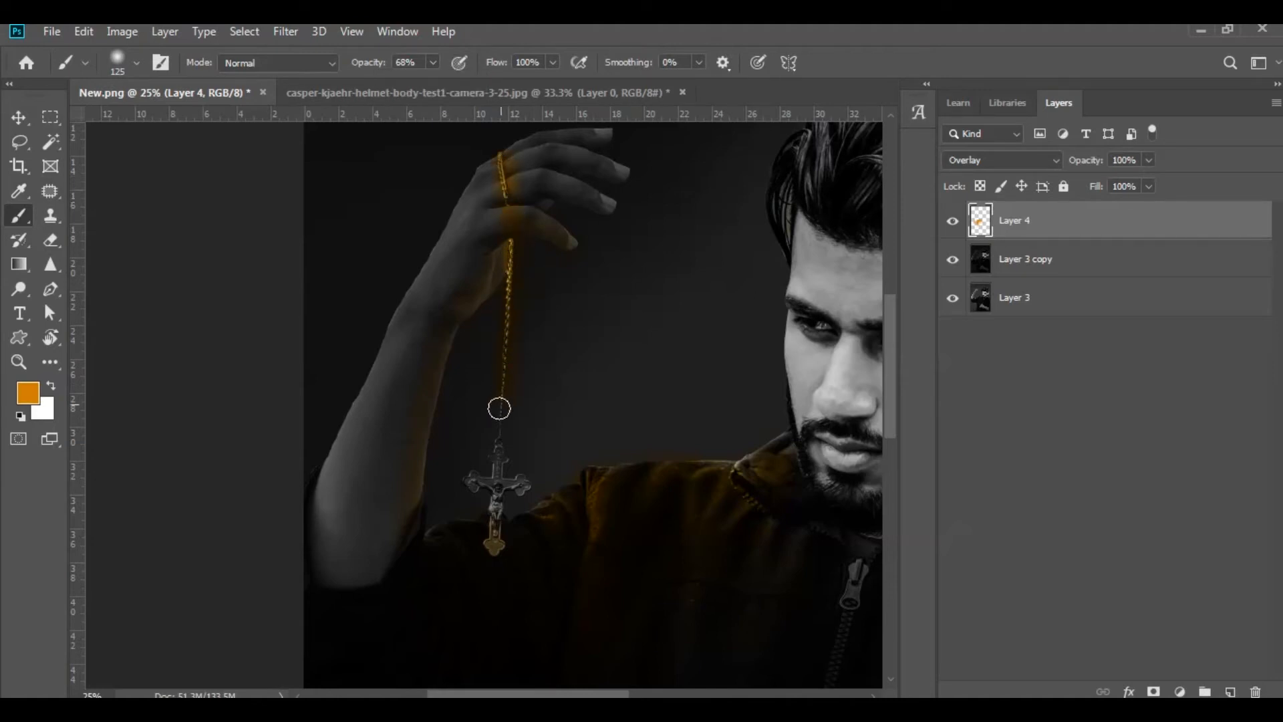
pyautogui.moveTo(497, 516)
pyautogui.mouseDown()
pyautogui.moveTo(479, 481)
pyautogui.moveTo(517, 482)
pyautogui.moveTo(493, 543)
pyautogui.moveTo(497, 489)
pyautogui.mouseUp()
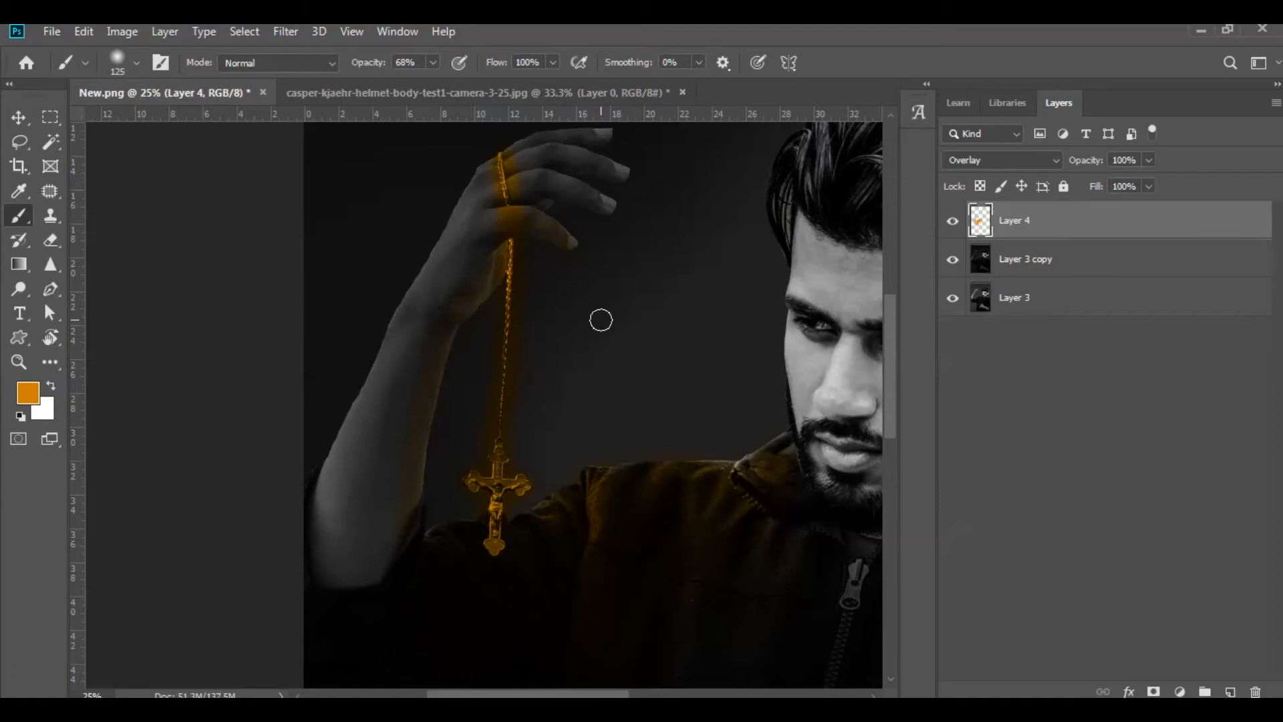
# - Paint an orange glow along the side of the face nearest the crucifix with the Brush at 14% opacity, varying the brush size
pyautogui.moveTo(686, 379); pyautogui.dragTo(536, 406)
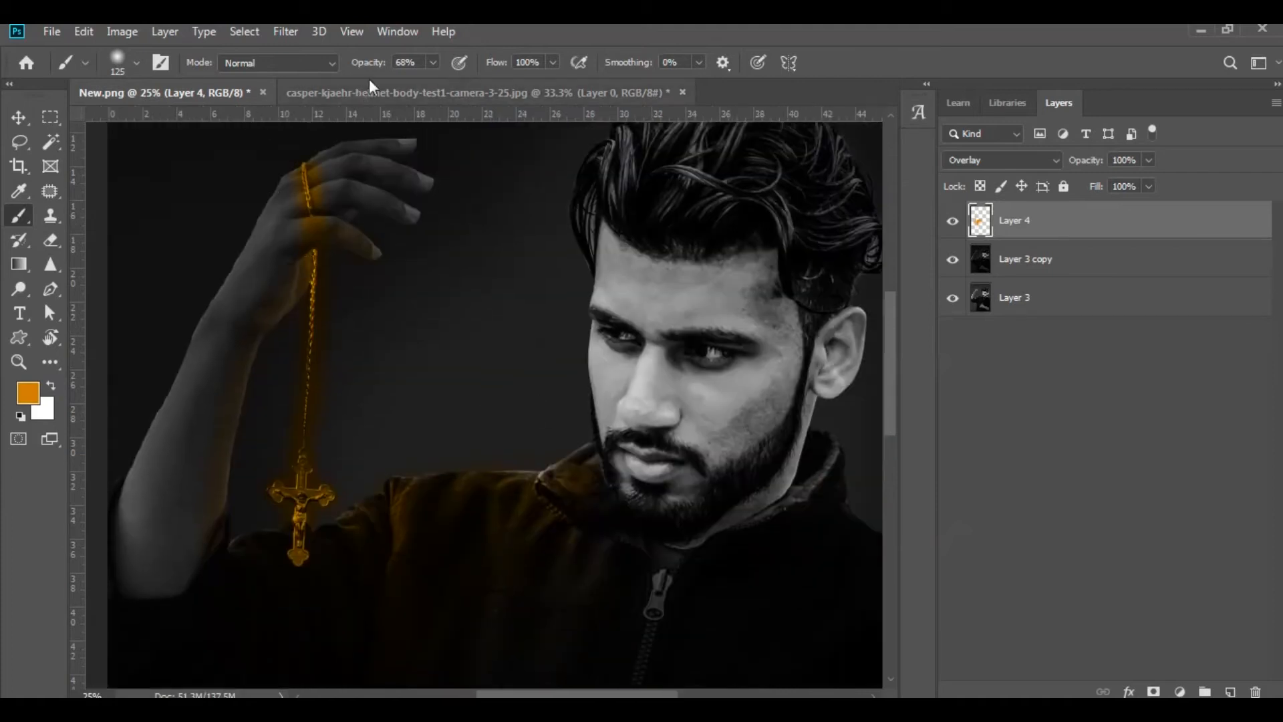
pyautogui.click(433, 64)
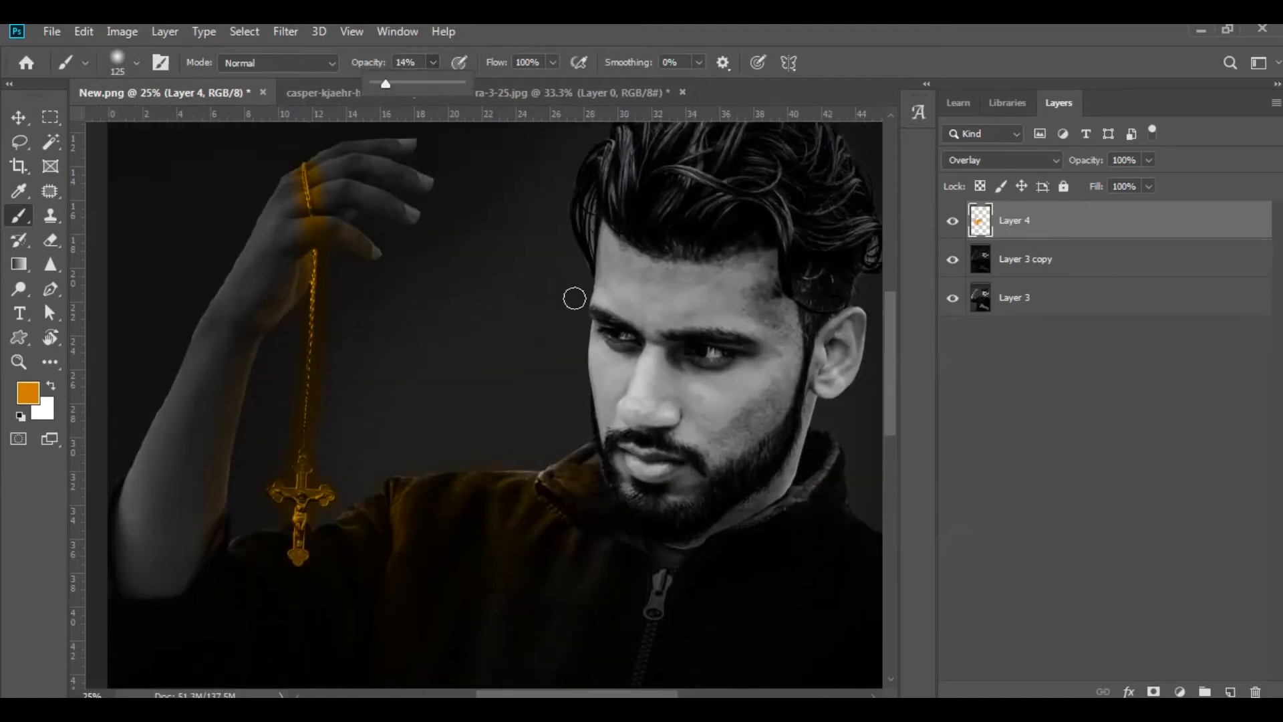
pyautogui.click(602, 280)
pyautogui.press(']')
pyautogui.press(']')
pyautogui.moveTo(609, 235)
pyautogui.mouseDown()
pyautogui.moveTo(613, 501)
pyautogui.moveTo(603, 497)
pyautogui.mouseUp()
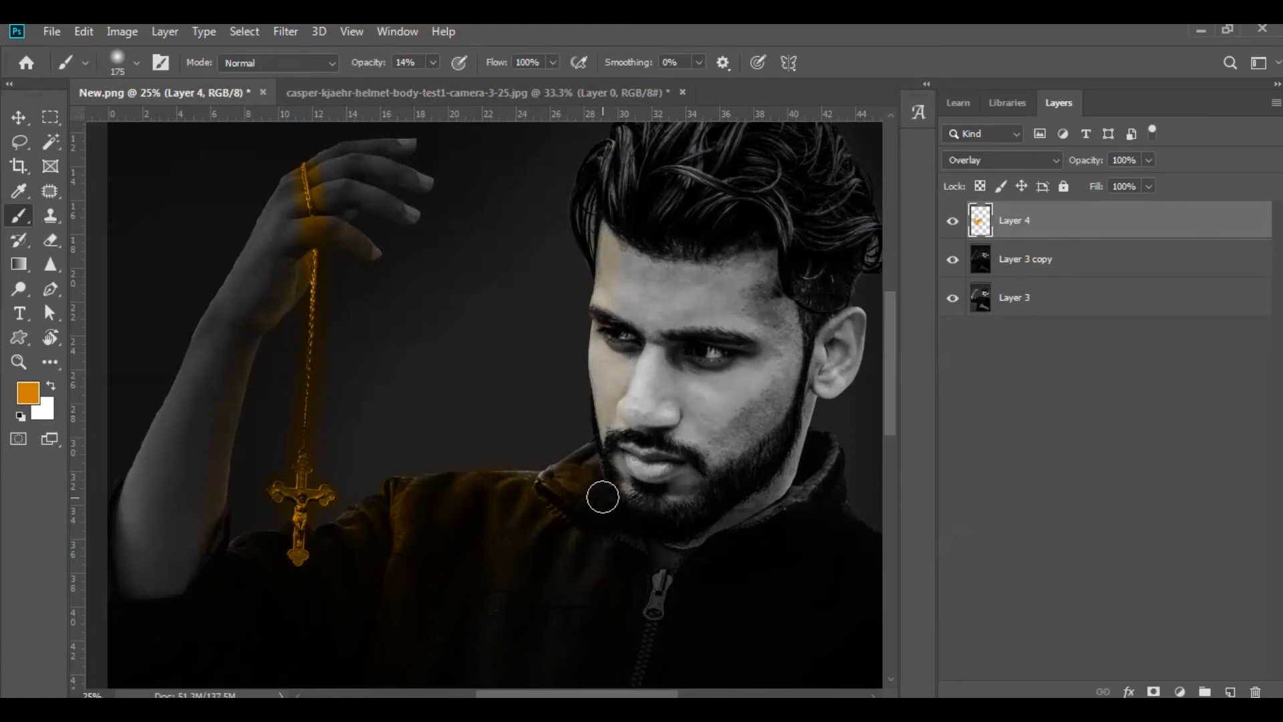
pyautogui.press('[')
pyautogui.press('[')
pyautogui.press('[')
pyautogui.moveTo(609, 247); pyautogui.dragTo(595, 346)
pyautogui.press(']')
pyautogui.press(']')
pyautogui.press(']')
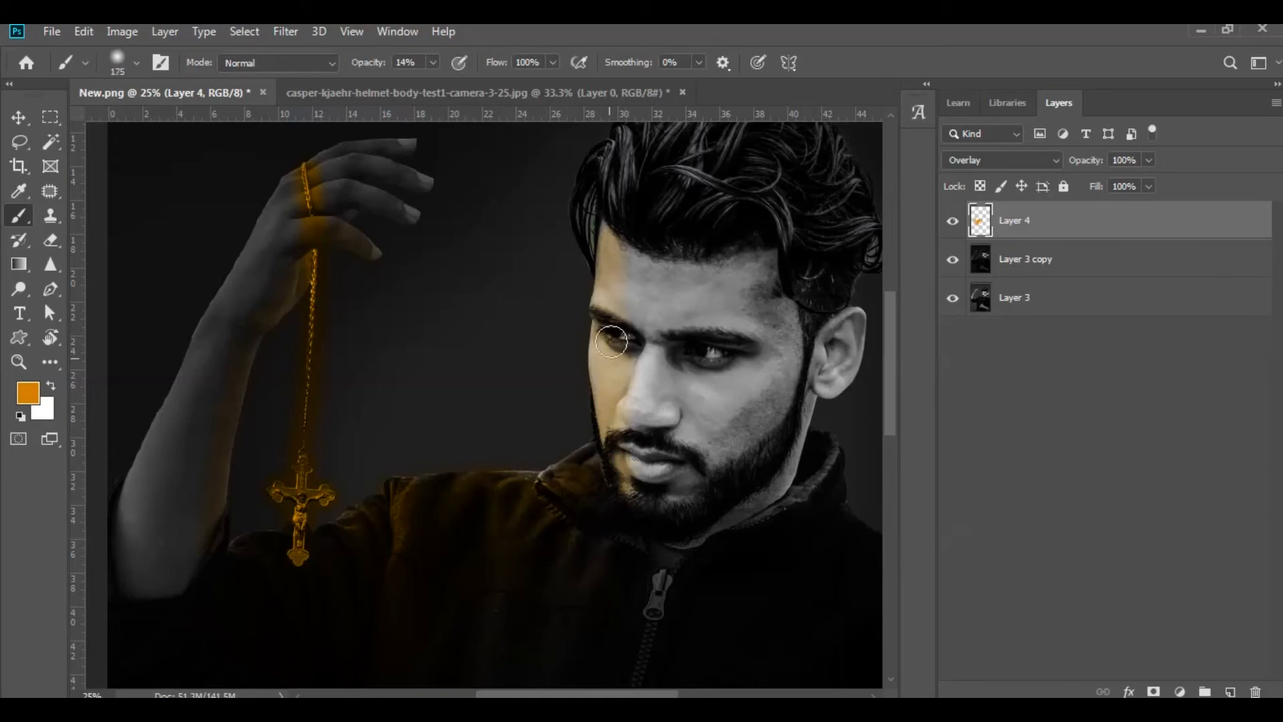
# - Tint the front strands of hair orange with an enlarged brush at 14% opacity, and return the brush size to 175
pyautogui.moveTo(638, 564); pyautogui.dragTo(574, 364)
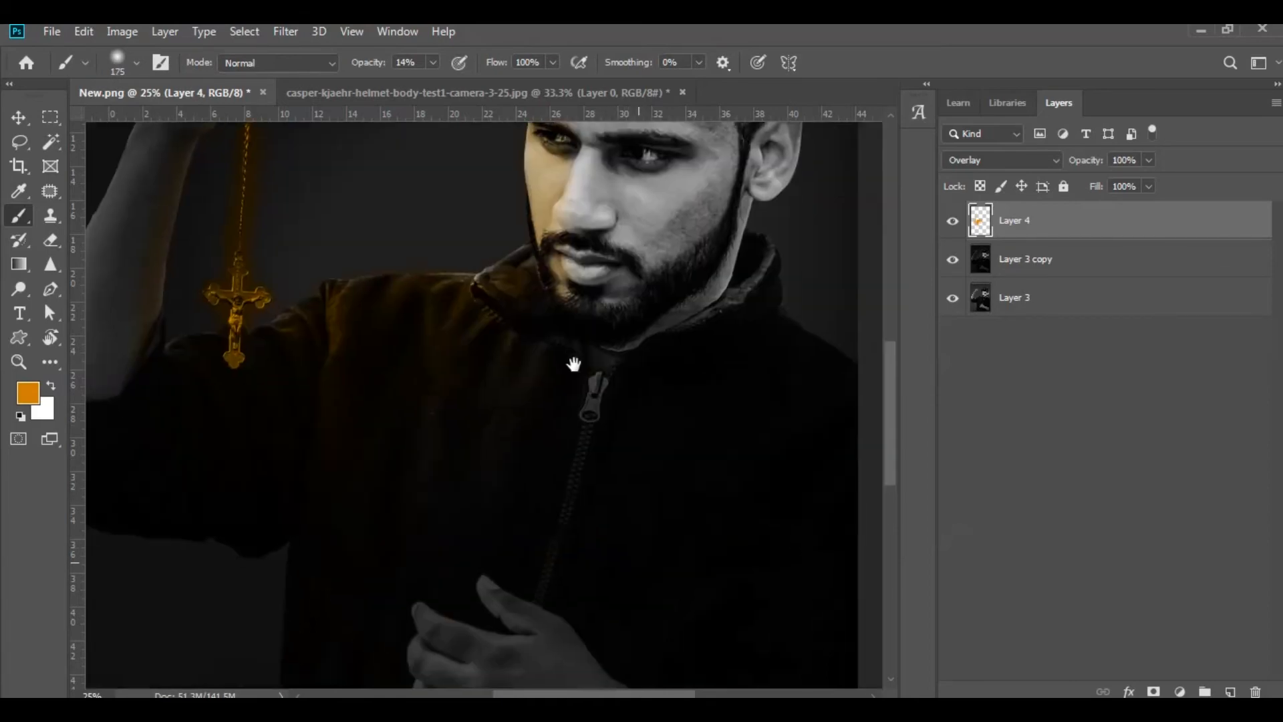
pyautogui.scroll(3, 501, 384)
pyautogui.moveTo(540, 521); pyautogui.dragTo(544, 260)
pyautogui.moveTo(520, 367); pyautogui.dragTo(424, 679)
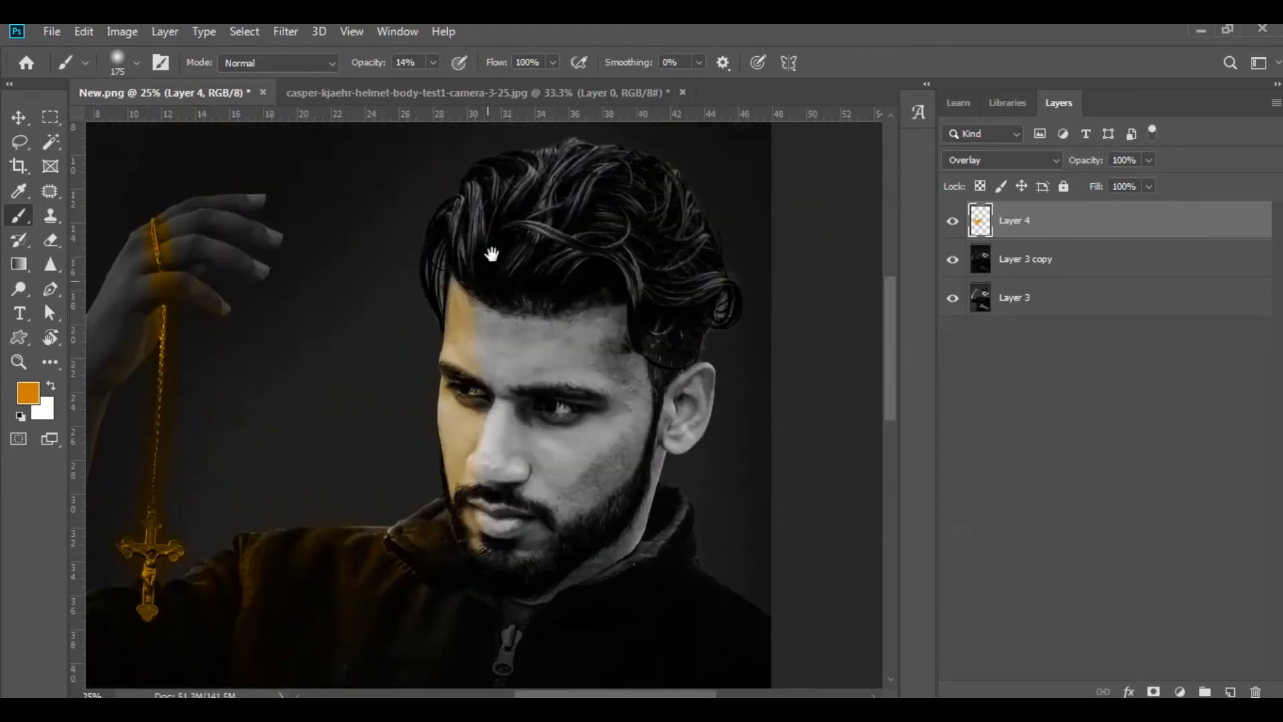
pyautogui.press(']')
pyautogui.press(']')
pyautogui.press(']')
pyautogui.press(']')
pyautogui.moveTo(568, 178)
pyautogui.mouseDown()
pyautogui.moveTo(531, 226)
pyautogui.moveTo(468, 250)
pyautogui.moveTo(522, 188)
pyautogui.moveTo(493, 228)
pyautogui.moveTo(515, 256)
pyautogui.moveTo(450, 316)
pyautogui.moveTo(450, 441)
pyautogui.moveTo(466, 496)
pyautogui.mouseUp()
pyautogui.press('[')
pyautogui.press('[')
pyautogui.press('[')
pyautogui.press('[')
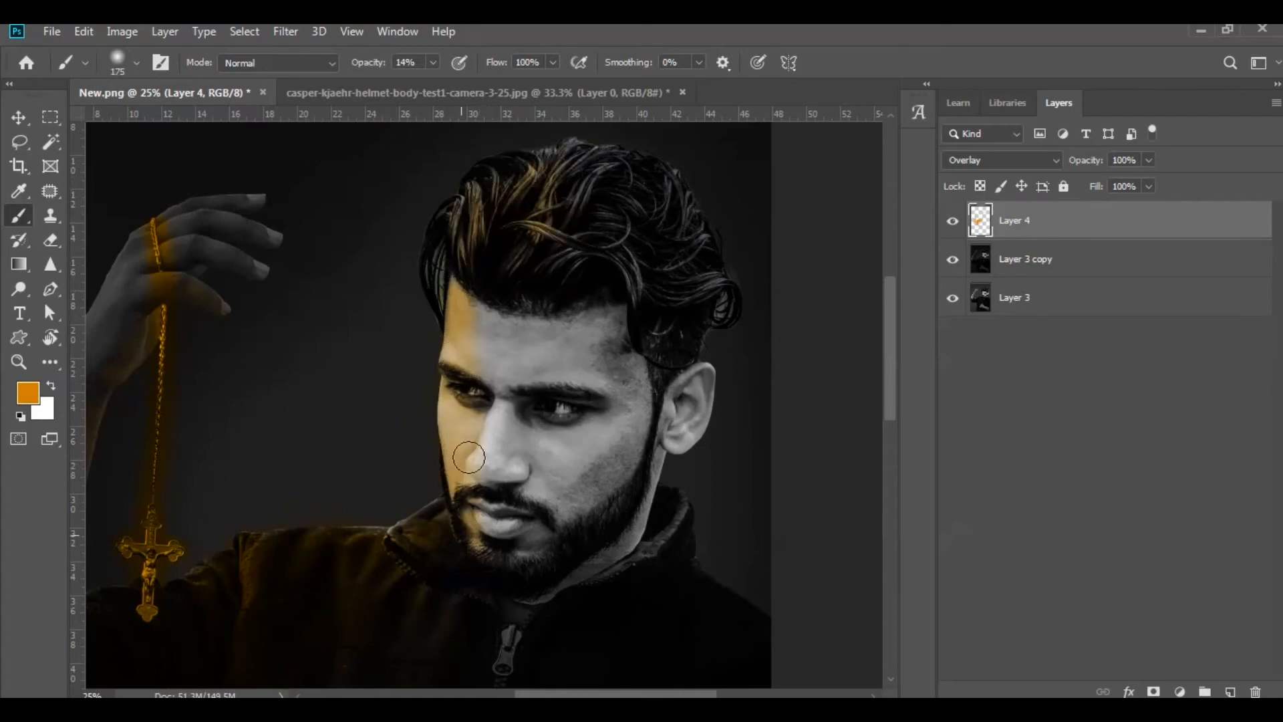
# - Strengthen the orange light along the raised forearm with the Brush at 25% opacity
pyautogui.moveTo(192, 664); pyautogui.dragTo(400, 402)
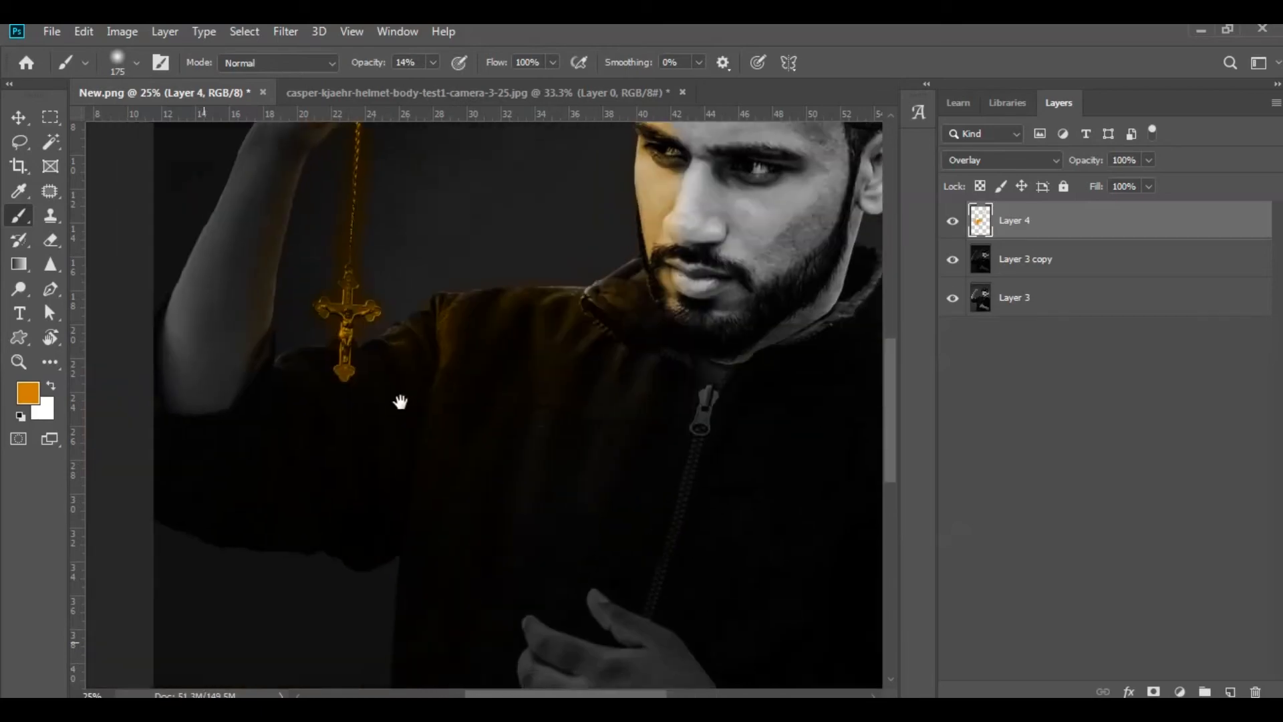
pyautogui.scroll(2, 280, 378)
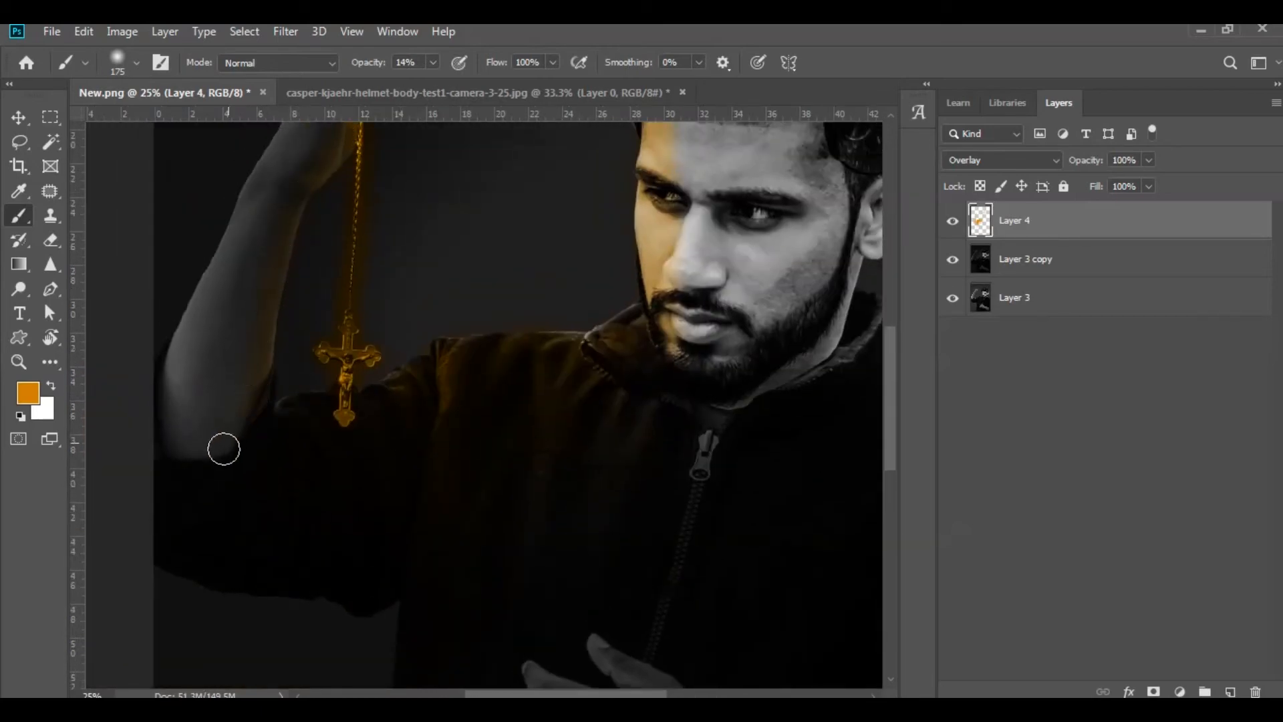
pyautogui.moveTo(324, 289); pyautogui.dragTo(215, 544)
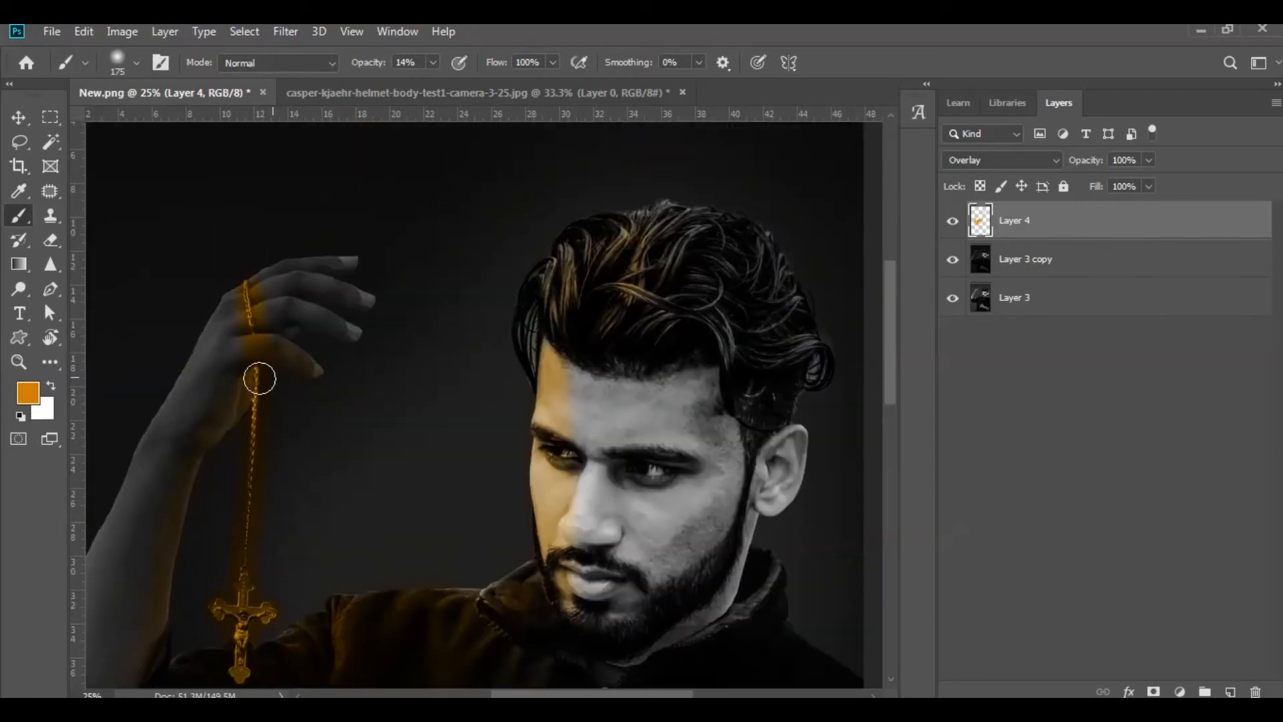
pyautogui.click(433, 62)
pyautogui.moveTo(433, 84); pyautogui.dragTo(442, 85)
pyautogui.moveTo(238, 391)
pyautogui.mouseDown()
pyautogui.moveTo(190, 478)
pyautogui.moveTo(131, 686)
pyautogui.mouseUp()
pyautogui.moveTo(231, 610); pyautogui.dragTo(278, 342)
# - Paint more orange over the chest of the jacket with the Brush at size 500 and 47% opacity
pyautogui.press(']')
pyautogui.press(']')
pyautogui.click(433, 63)
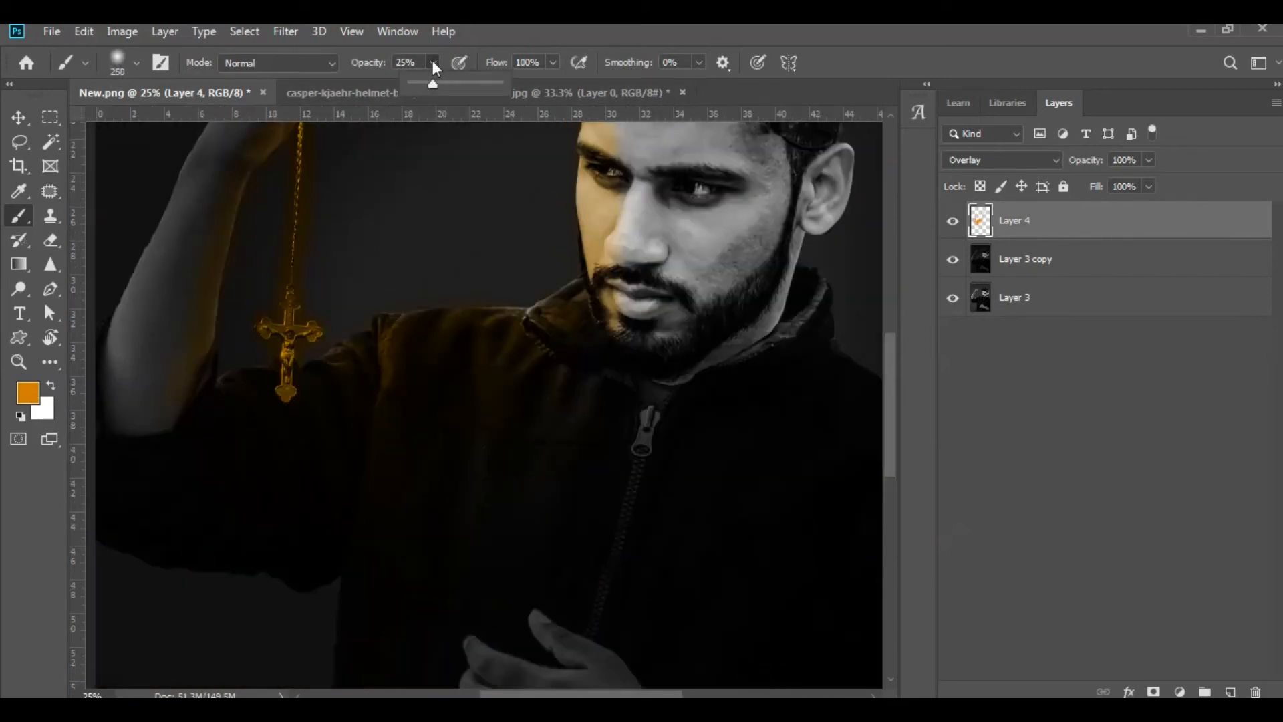
pyautogui.press(']')
pyautogui.press(']')
pyautogui.press(']')
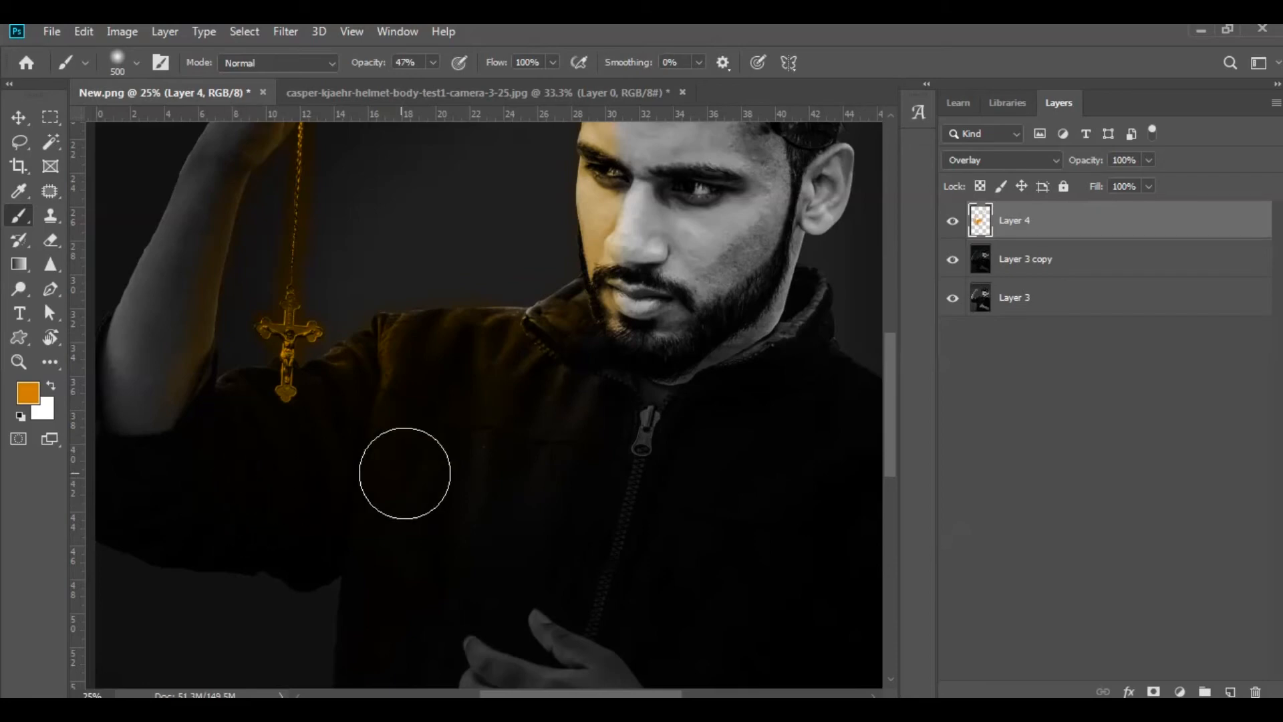
# - Paint orange along the thumb and upper finger of the lower hand with a much smaller brush at 17% opacity
pyautogui.scroll(-3, 468, 476)
pyautogui.hotkey('ctrl', '+')
pyautogui.hotkey('ctrl', '+')
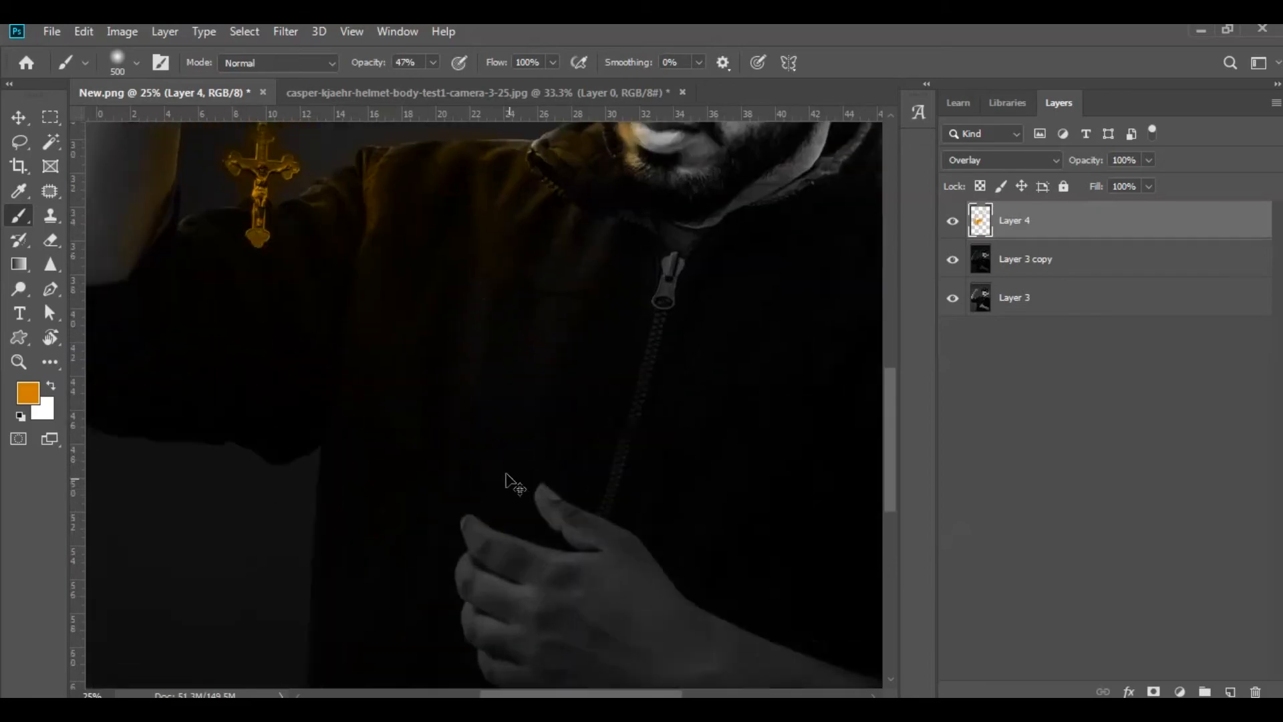
pyautogui.click(433, 63)
pyautogui.click(409, 84)
pyautogui.moveTo(405, 342)
pyautogui.mouseDown()
pyautogui.moveTo(386, 239)
pyautogui.moveTo(315, 81)
pyautogui.mouseUp()
pyautogui.press('[')
pyautogui.press('[')
pyautogui.press('[')
pyautogui.press('[')
pyautogui.press('[')
pyautogui.press('[')
pyautogui.press('[')
pyautogui.press('[')
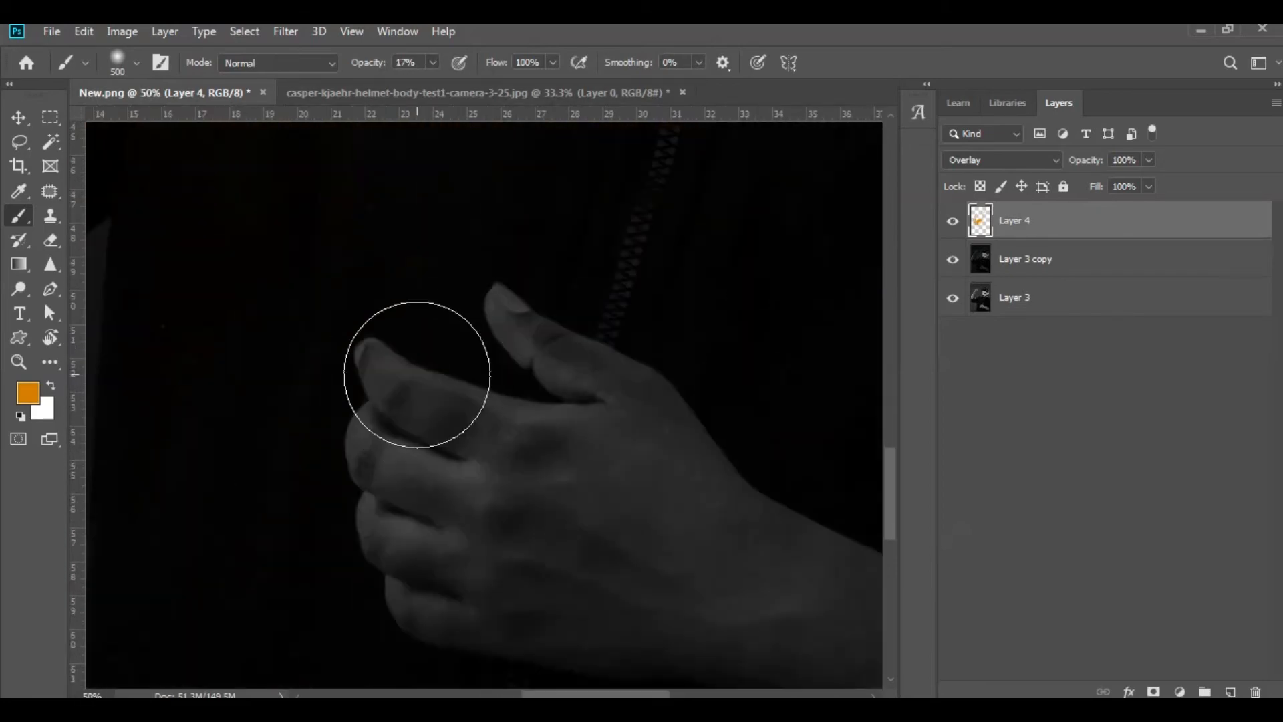
pyautogui.moveTo(373, 358)
pyautogui.mouseDown()
pyautogui.moveTo(488, 408)
pyautogui.moveTo(612, 416)
pyautogui.moveTo(596, 382)
pyautogui.moveTo(519, 318)
pyautogui.moveTo(538, 357)
pyautogui.moveTo(618, 401)
pyautogui.moveTo(471, 408)
pyautogui.moveTo(391, 377)
pyautogui.moveTo(562, 427)
pyautogui.moveTo(647, 394)
pyautogui.moveTo(517, 328)
pyautogui.moveTo(601, 380)
pyautogui.moveTo(552, 422)
pyautogui.moveTo(394, 378)
pyautogui.moveTo(437, 413)
pyautogui.moveTo(583, 432)
pyautogui.moveTo(658, 399)
pyautogui.moveTo(628, 439)
pyautogui.mouseUp()
# - Blend a faint orange tint over the rest of the lower hand with the Brush at size 250 and 4% opacity
pyautogui.press(']')
pyautogui.press(']')
pyautogui.press(']')
pyautogui.press(']')
pyautogui.press(']')
pyautogui.click(433, 66)
pyautogui.moveTo(425, 83); pyautogui.dragTo(417, 84)
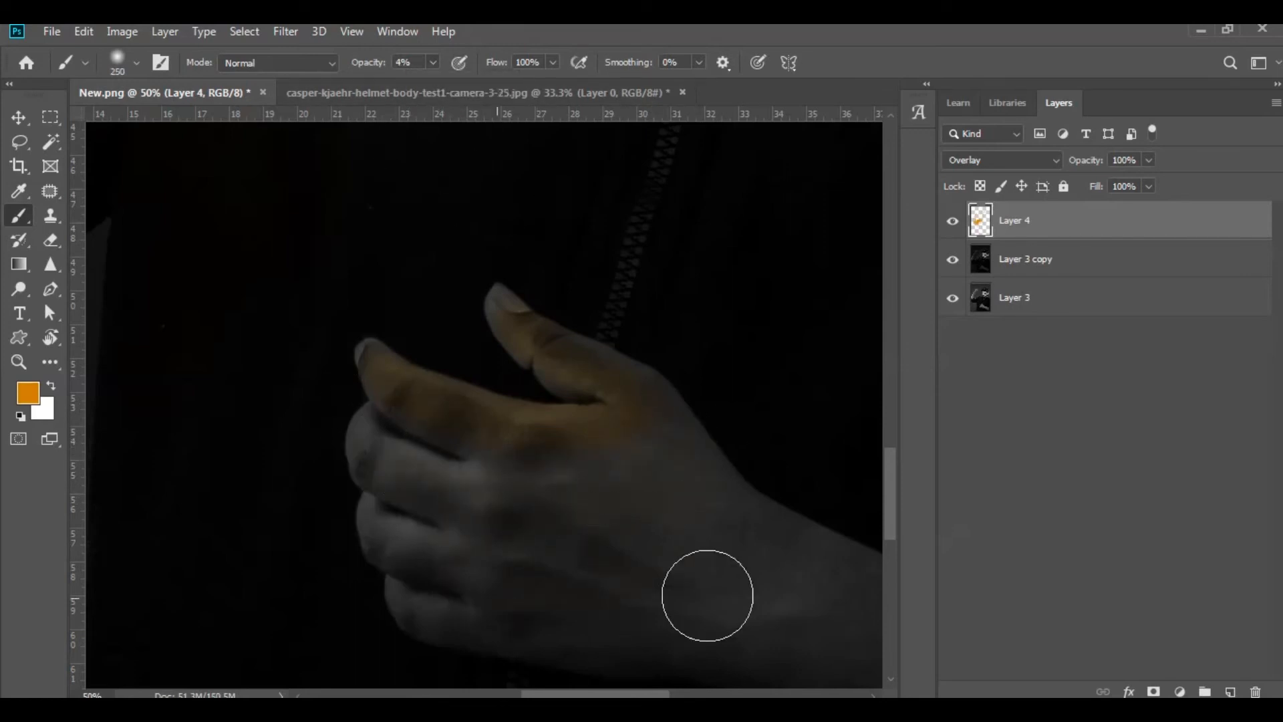
pyautogui.hotkey('ctrl', '-')
pyautogui.hotkey('ctrl', '-')
pyautogui.hotkey('ctrl', '-')
pyautogui.hotkey('ctrl', '-')
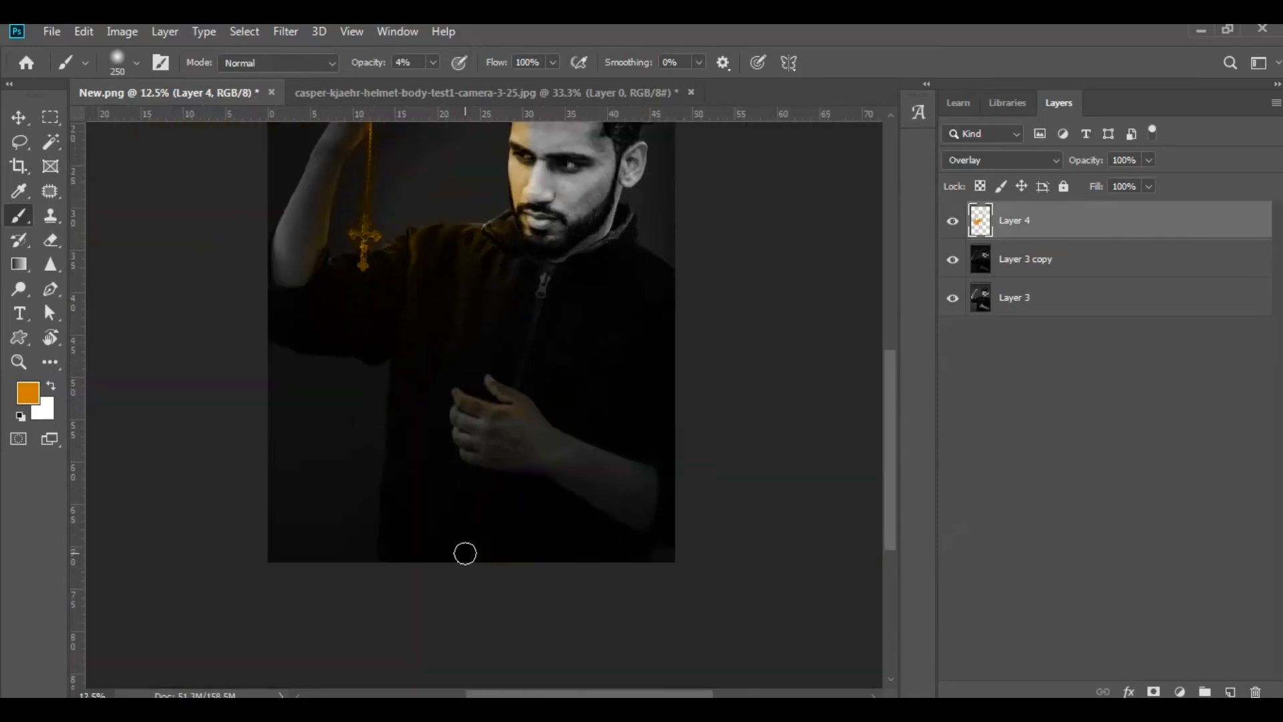
pyautogui.scroll(5, 465, 554)
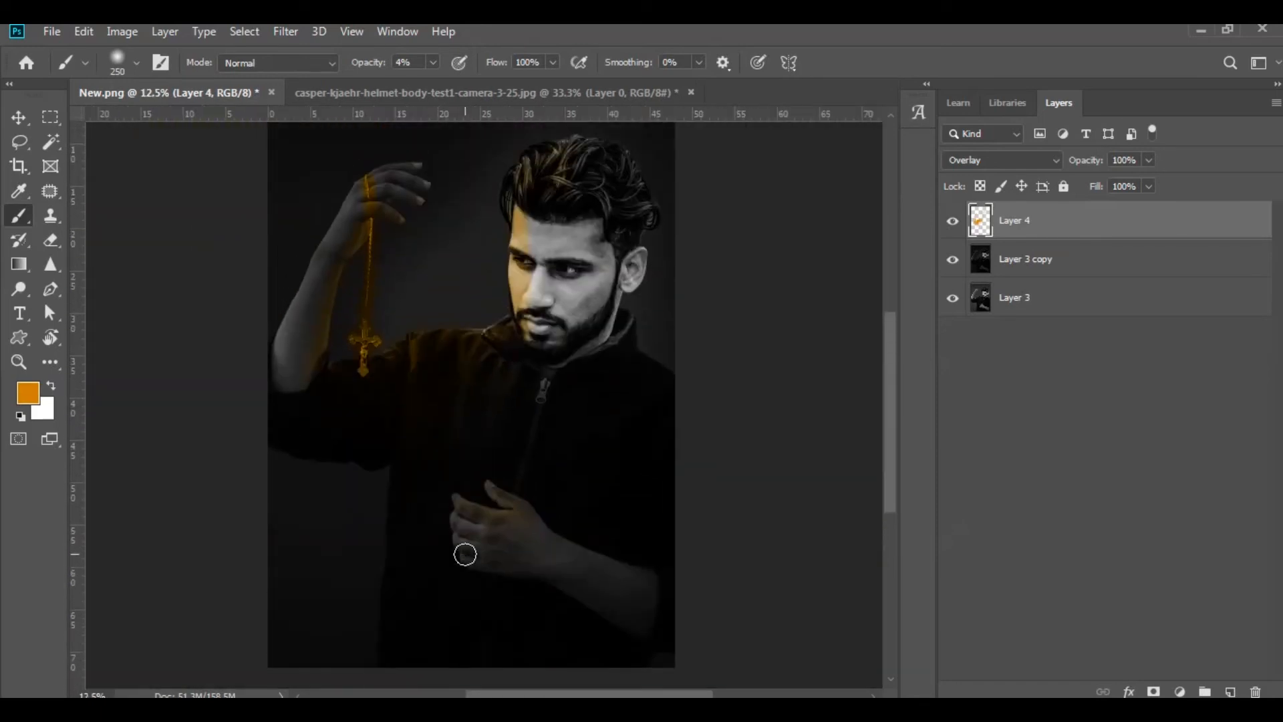
pyautogui.scroll(1, 465, 555)
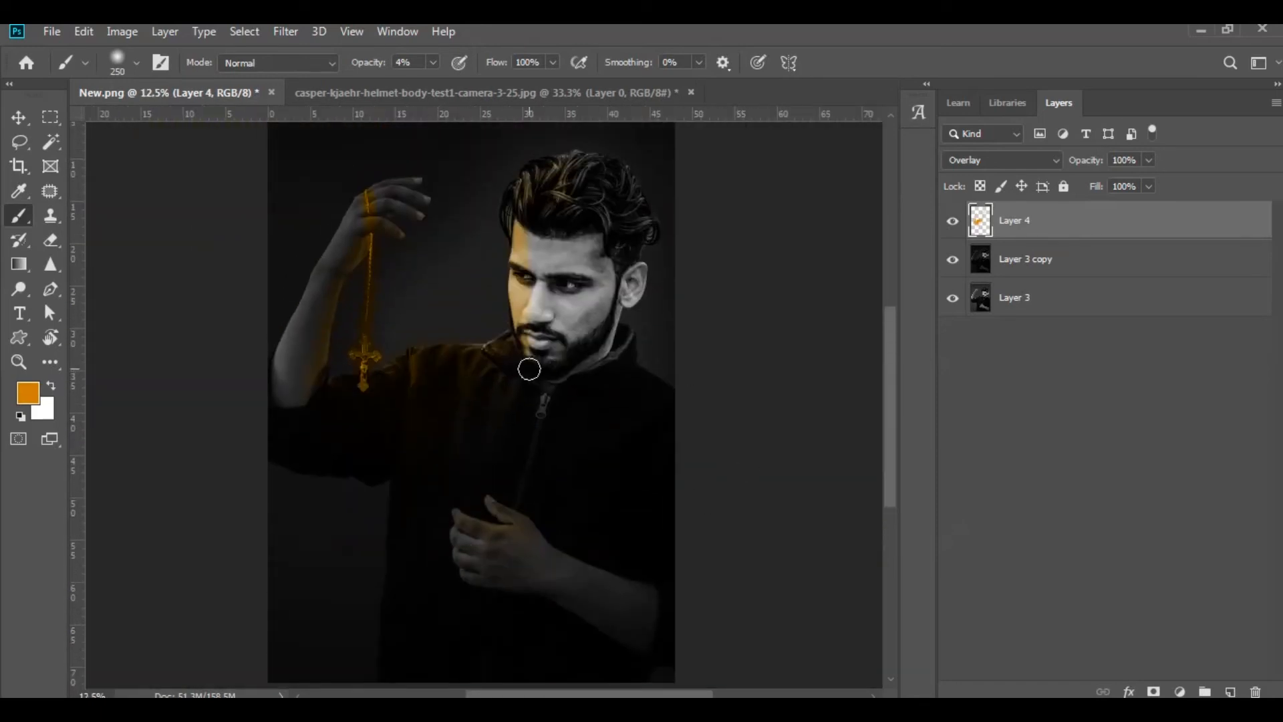
# - Merge the orange Overlay layer and the portrait layers below it into a single layer
pyautogui.click(19, 117)
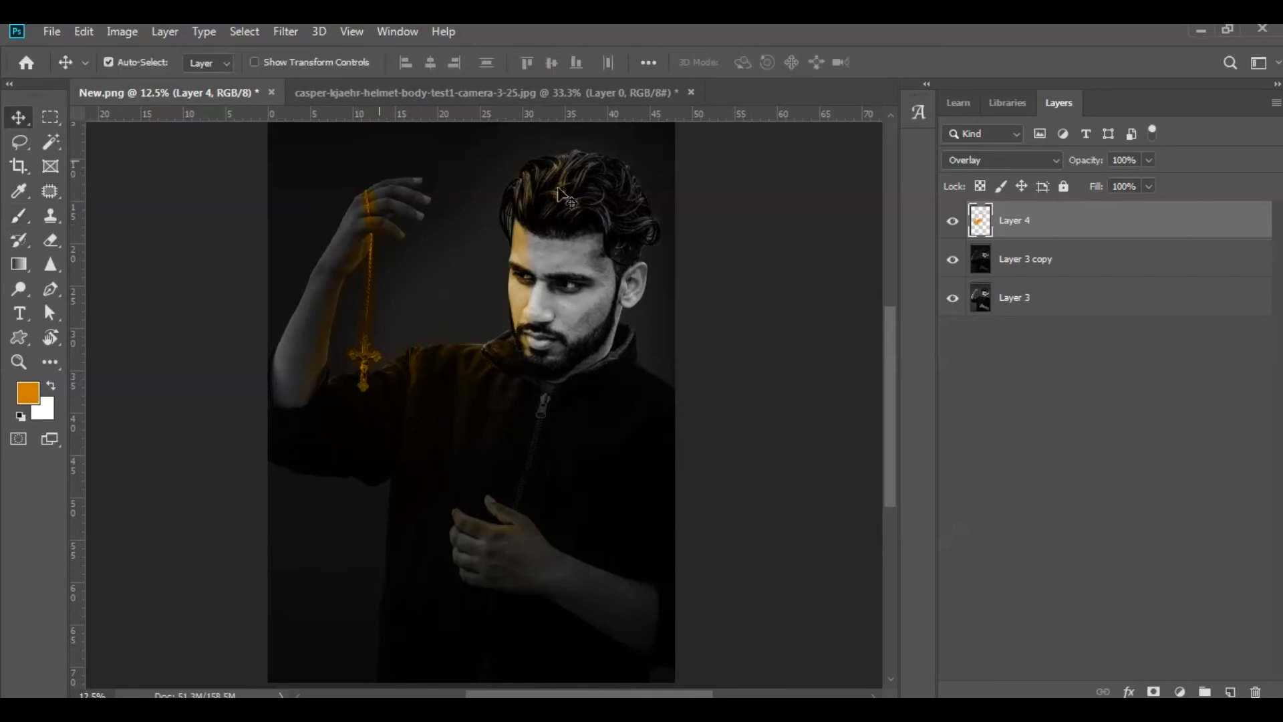
pyautogui.rightClick(1032, 229)
pyautogui.click(862, 592)
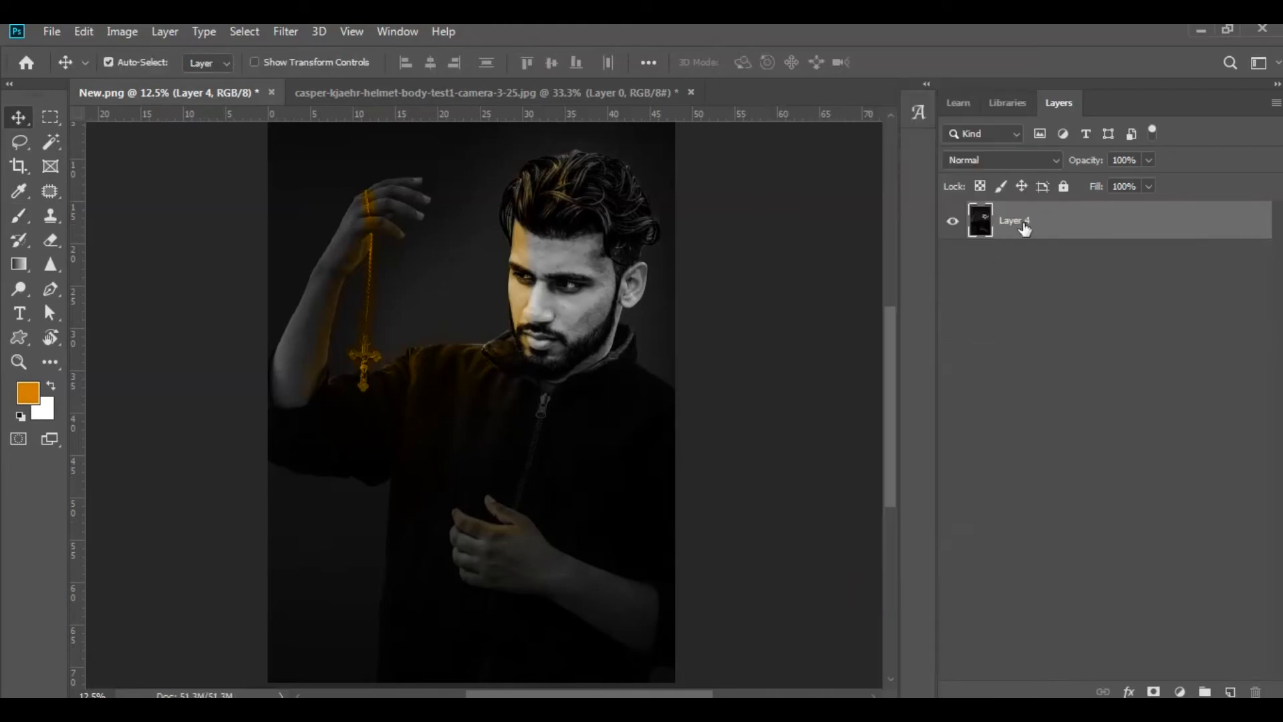
# - Duplicate the merged portrait layer and set Camera Raw Highlights to -20, Shadows to +66, Blacks to -19 and Clarity to +21
pyautogui.hotkey('ctrl', 'j')
pyautogui.click(286, 33)
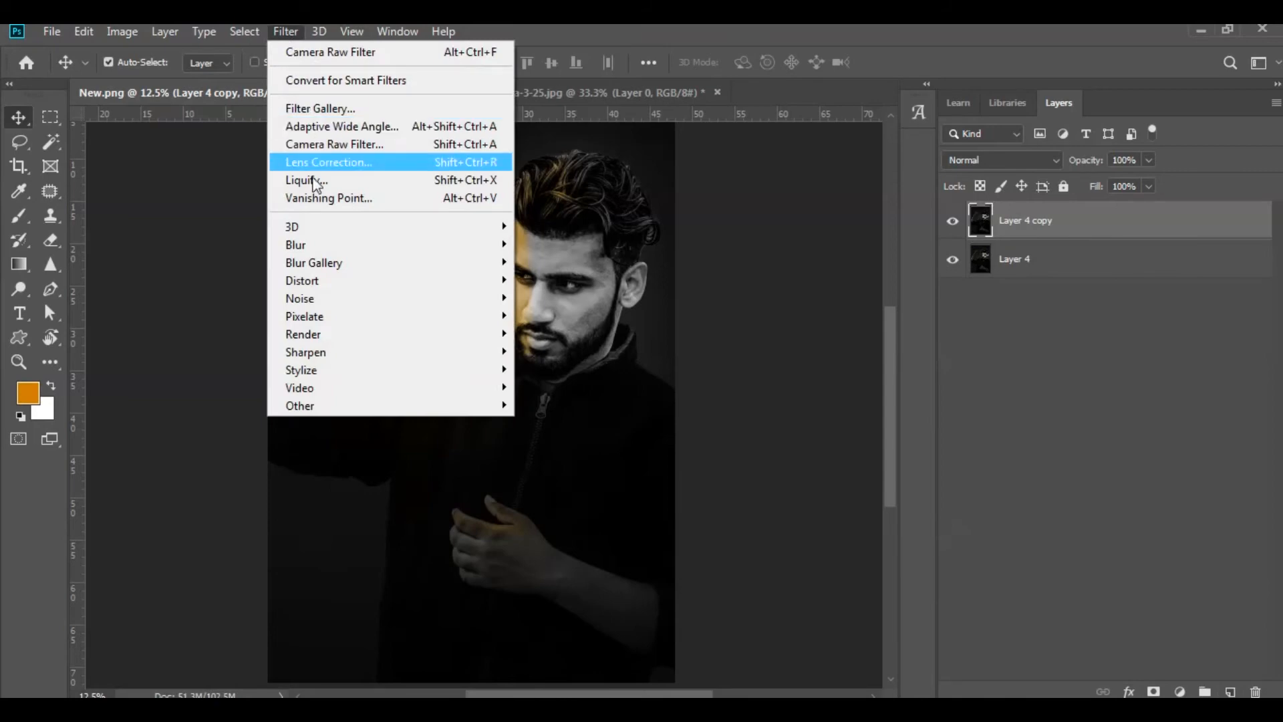
pyautogui.click(318, 144)
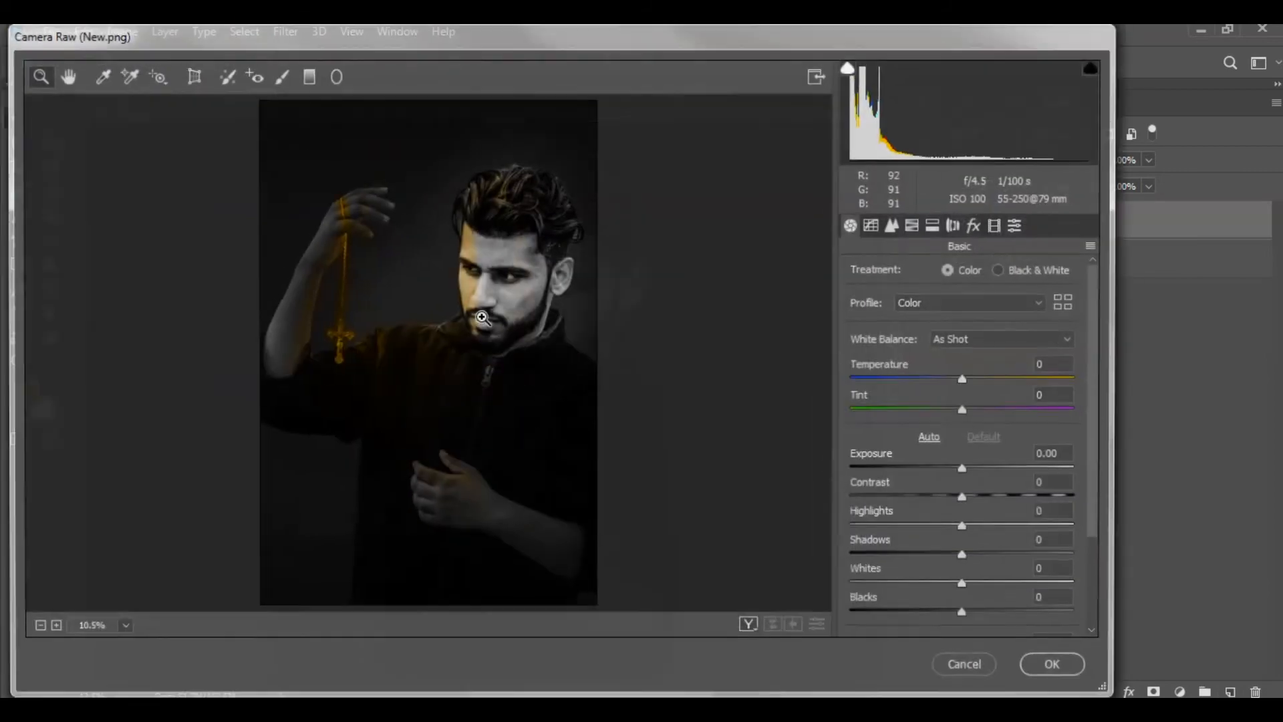
pyautogui.scroll(-4, 962, 588)
pyautogui.moveTo(968, 533); pyautogui.dragTo(950, 494)
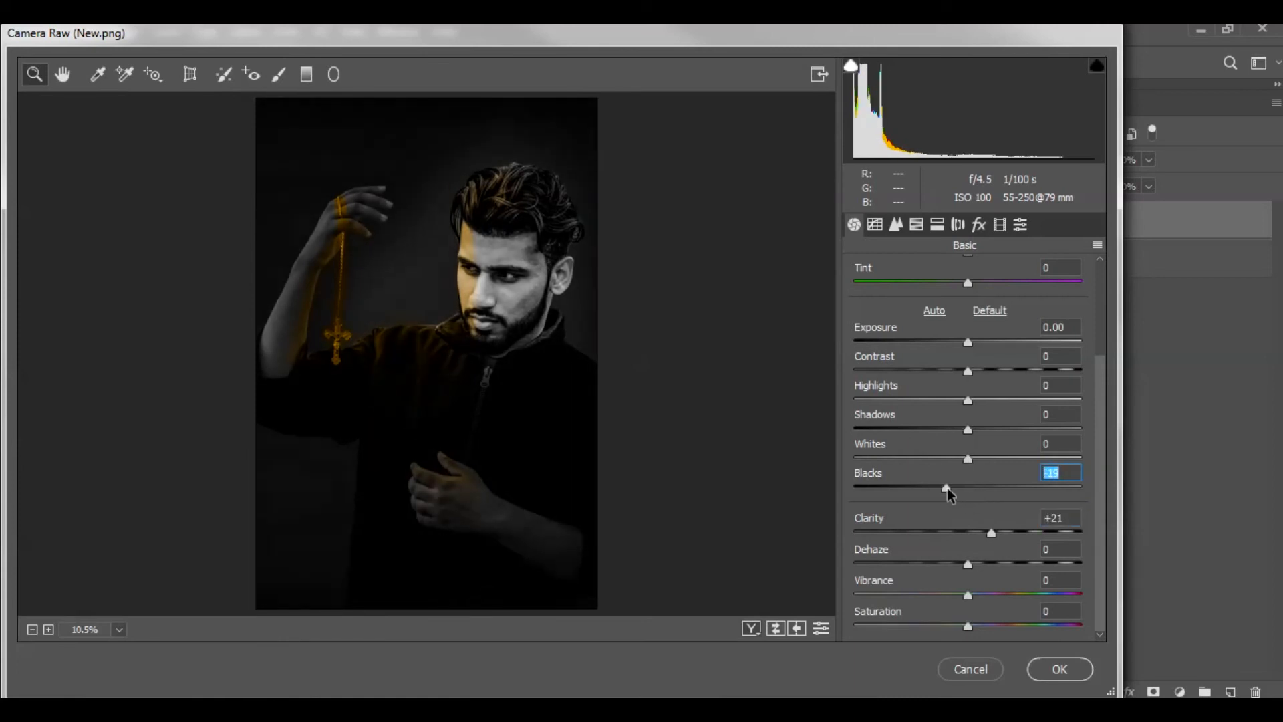
pyautogui.moveTo(968, 401); pyautogui.dragTo(989, 404)
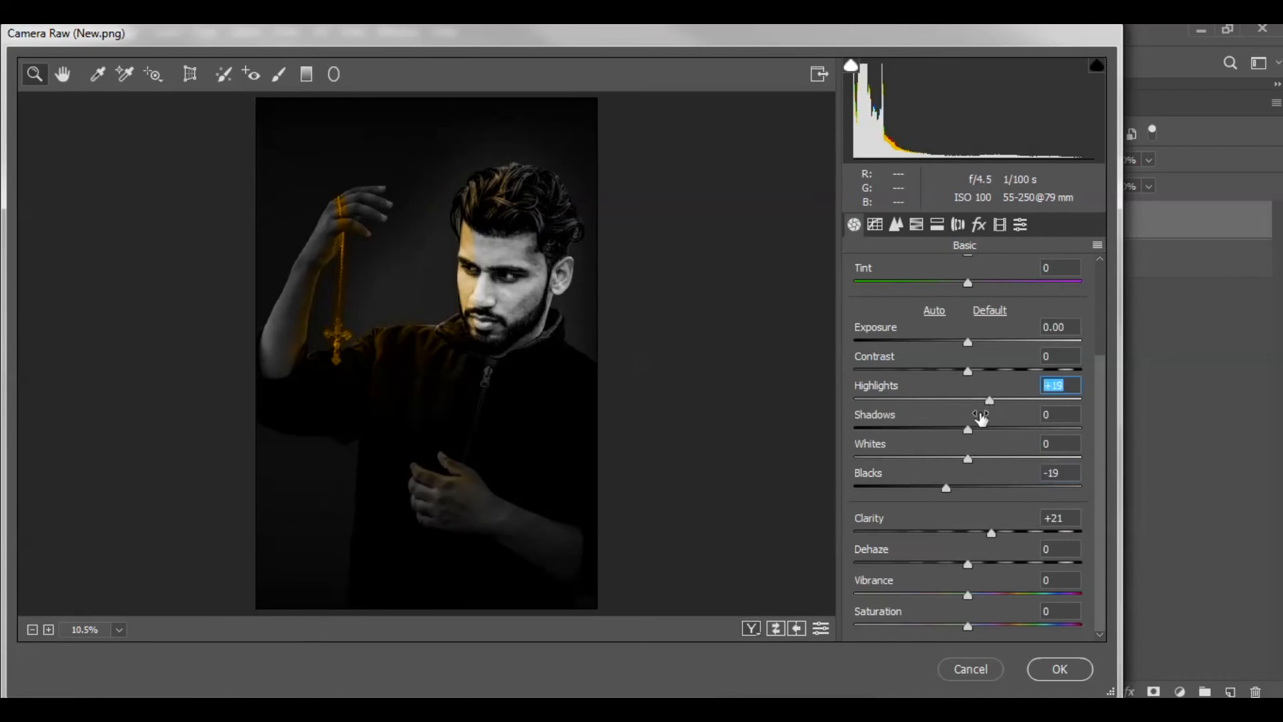
pyautogui.moveTo(947, 413); pyautogui.dragTo(1010, 427)
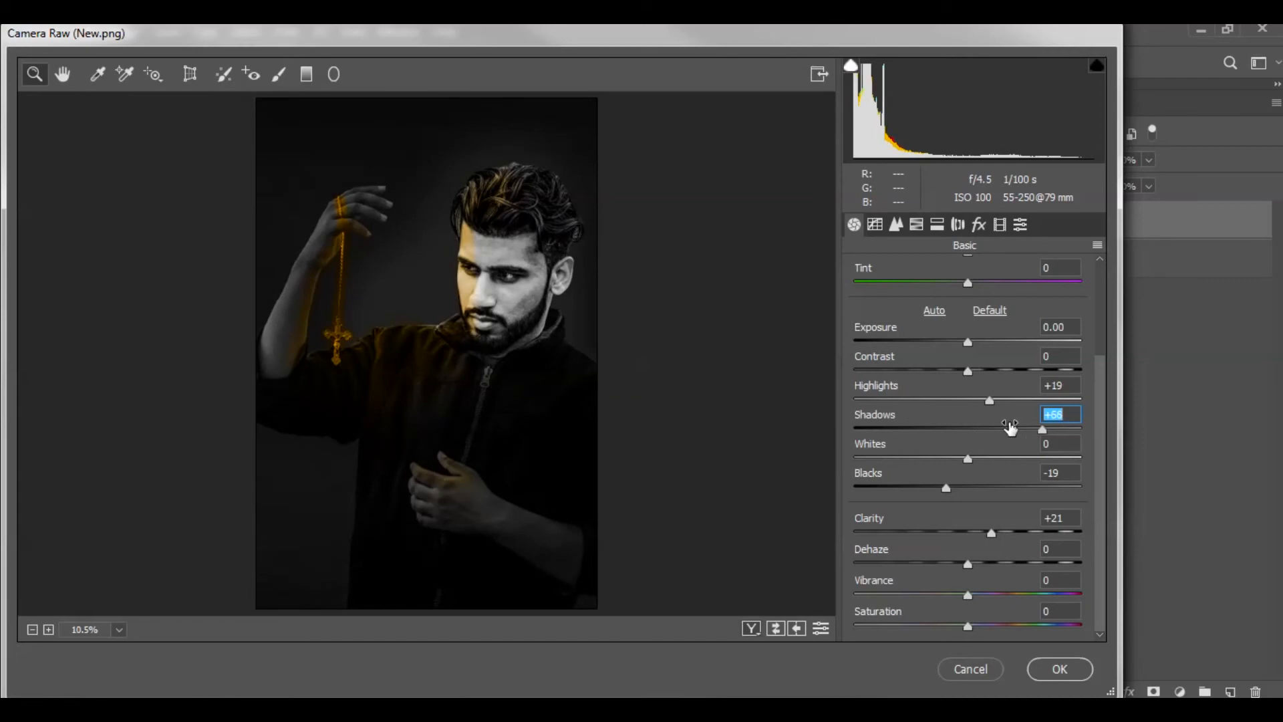
pyautogui.moveTo(940, 400)
pyautogui.mouseDown()
pyautogui.moveTo(924, 402)
pyautogui.moveTo(947, 403)
pyautogui.moveTo(933, 410)
pyautogui.mouseUp()
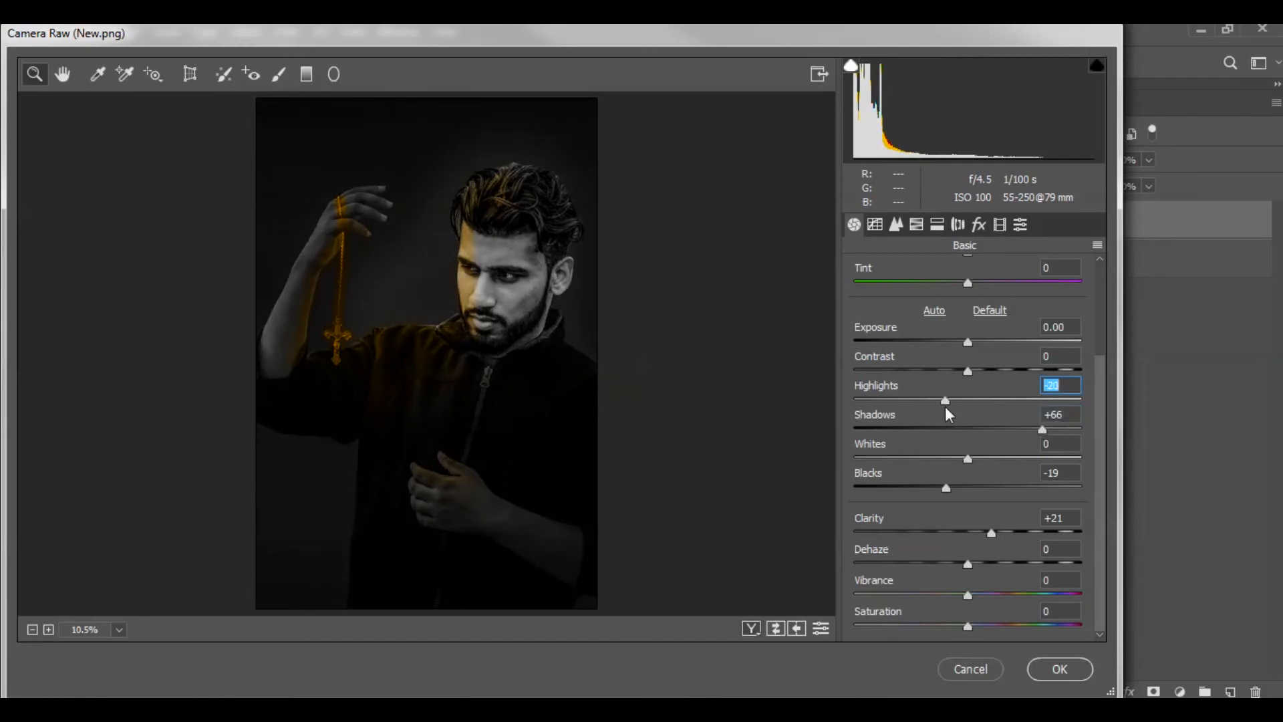
# - Set the Camera Raw HSL saturation of Yellows to +19 and Oranges to -53
pyautogui.click(916, 224)
pyautogui.moveTo(971, 404); pyautogui.dragTo(996, 416)
pyautogui.moveTo(972, 374); pyautogui.dragTo(914, 380)
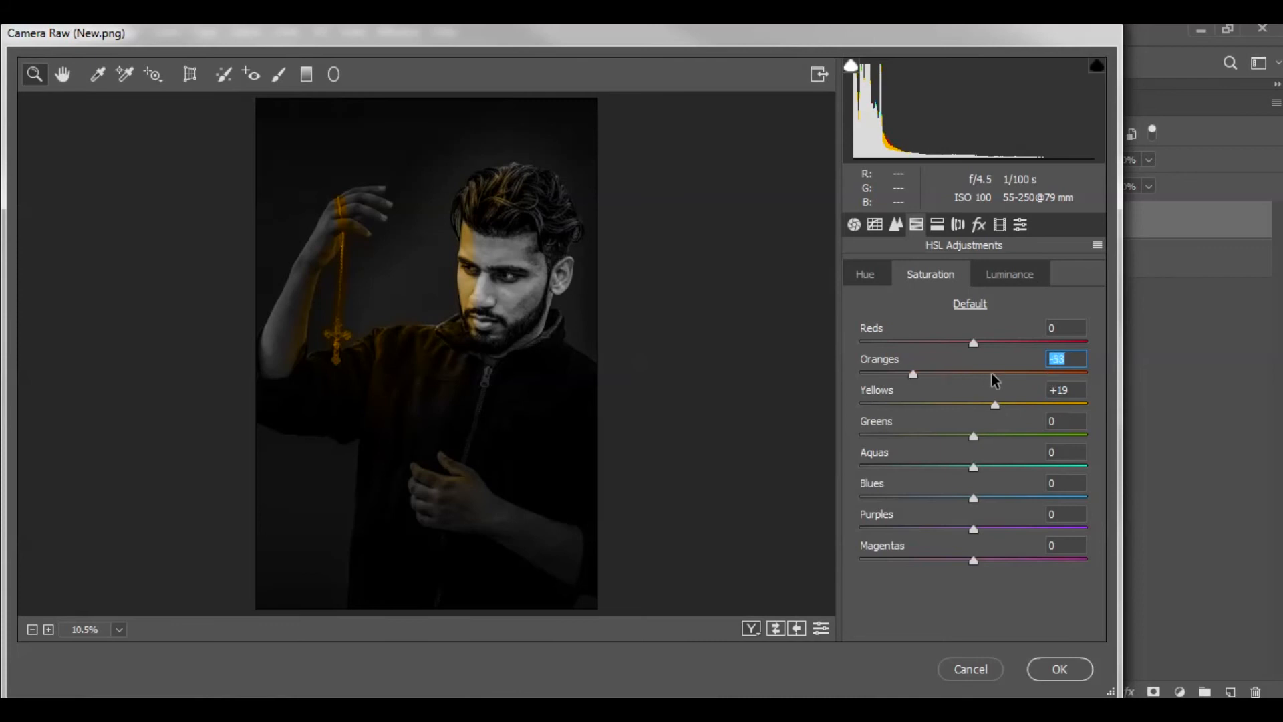
# - Add a Highlight Priority post-crop vignette with an amount of about -38 and apply the Camera Raw grading
pyautogui.click(853, 223)
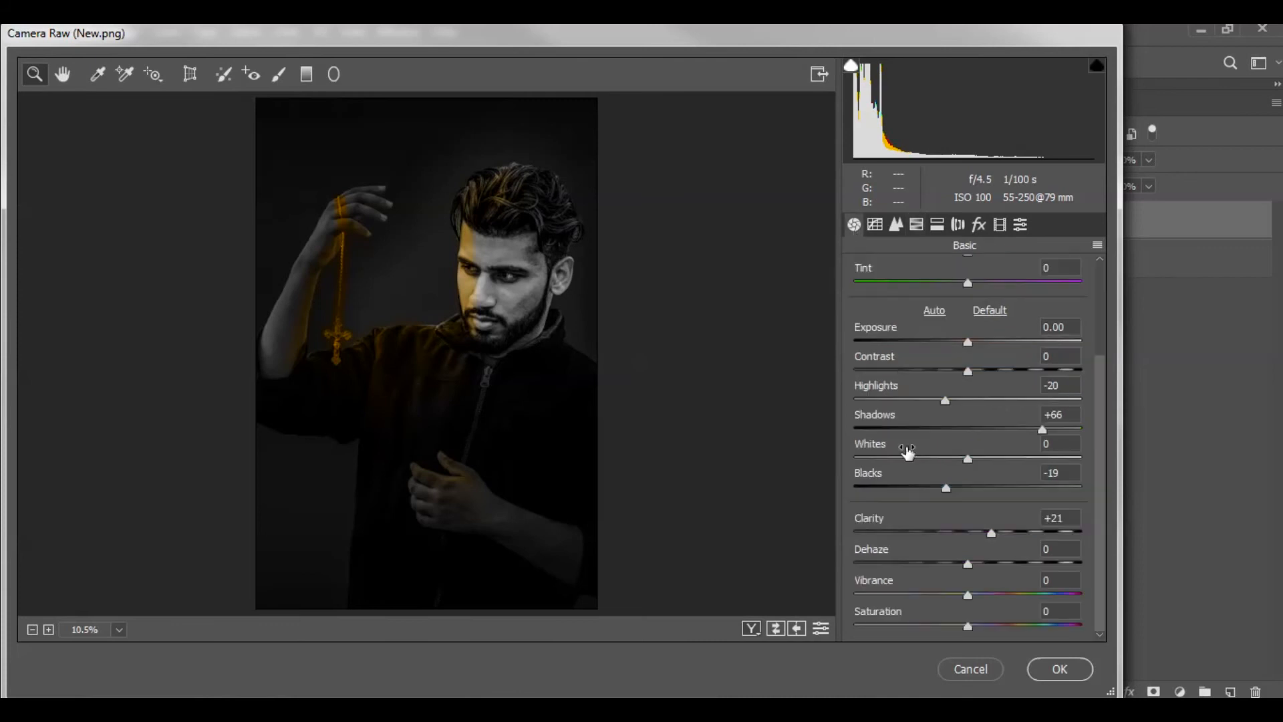
pyautogui.click(978, 224)
pyautogui.moveTo(967, 467); pyautogui.dragTo(922, 461)
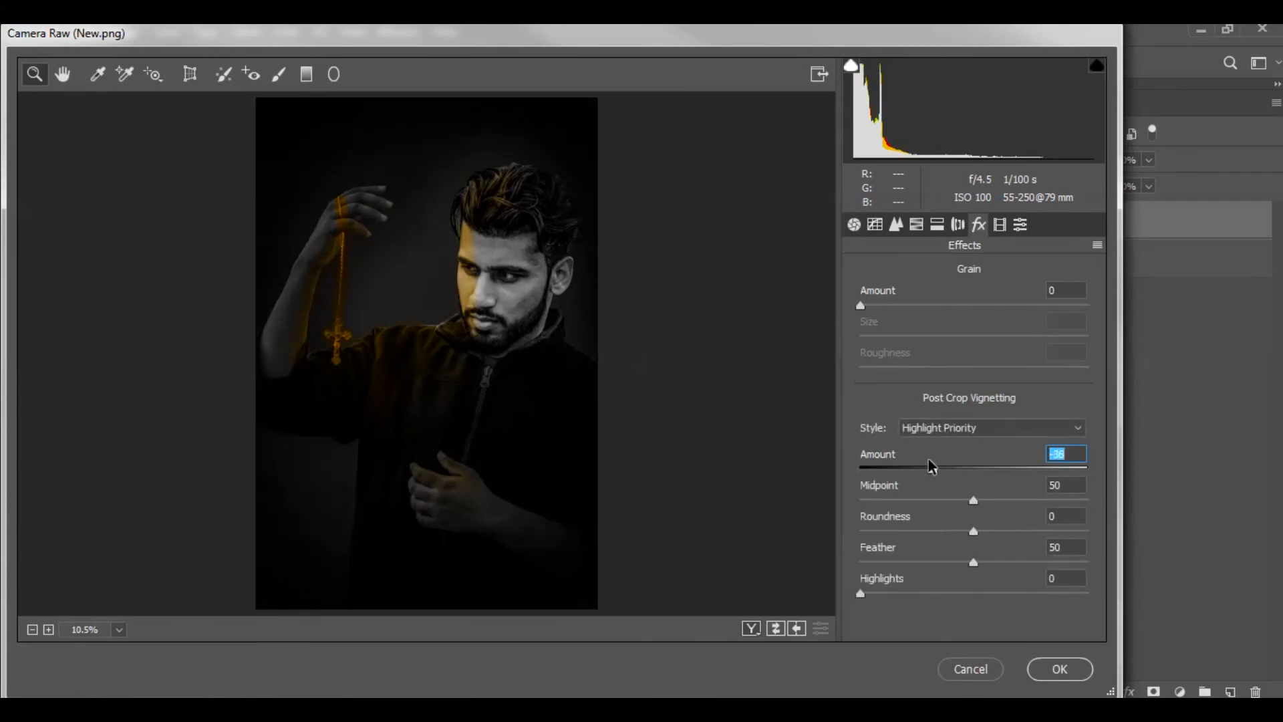
pyautogui.click(1049, 667)
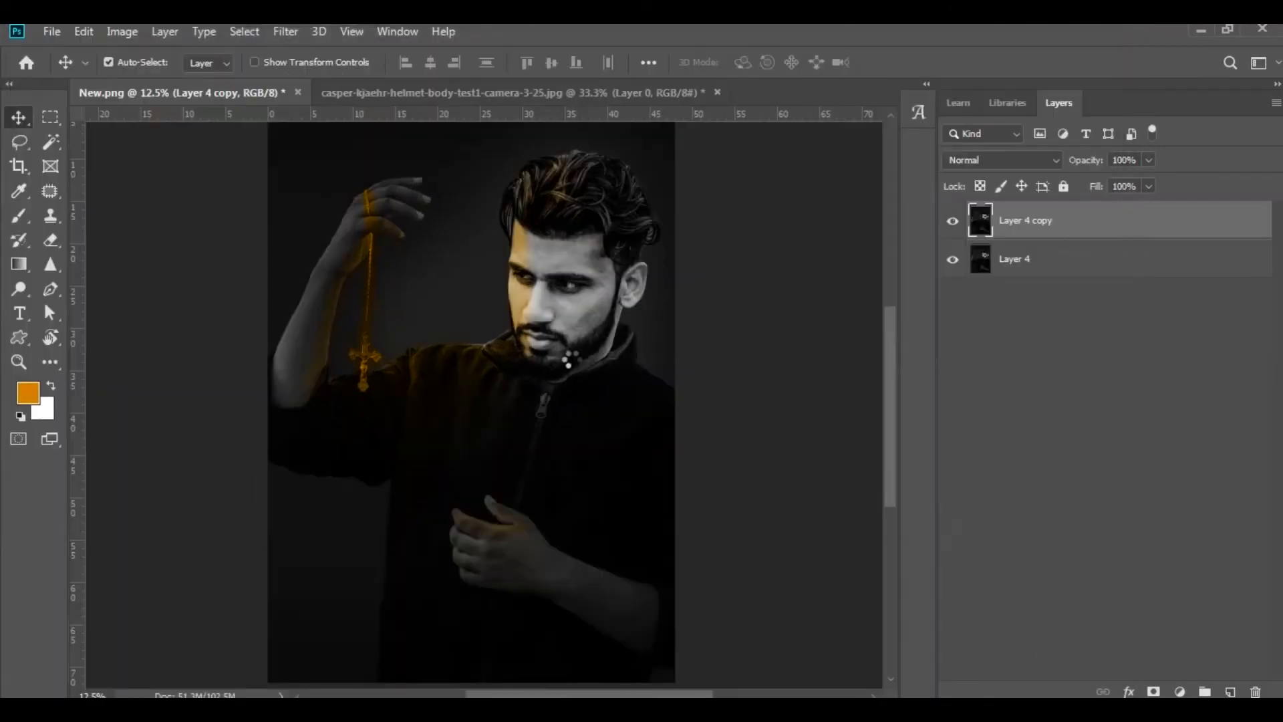
pyautogui.hotkey('ctrl', '-')
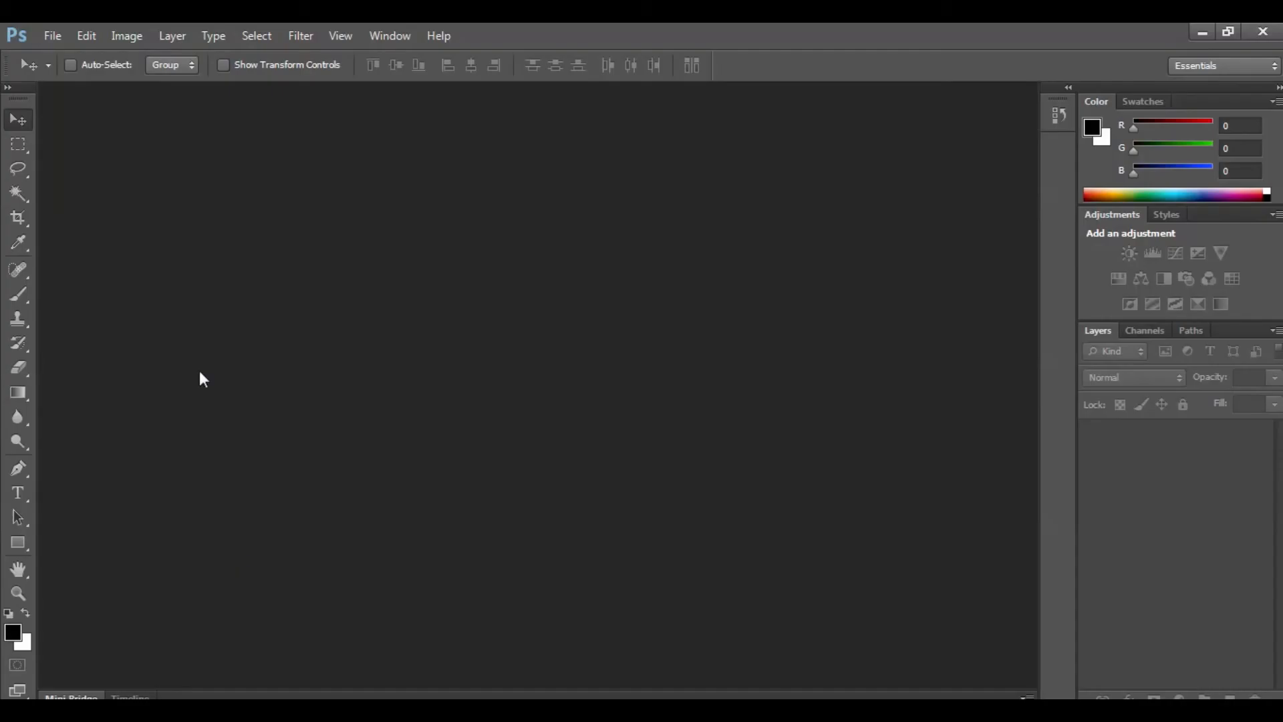
# - In the older Photoshop version, open the dark graded New.jpg from the Magic Look folder and duplicate its Background layer
pyautogui.click(41, 38)
pyautogui.click(63, 71)
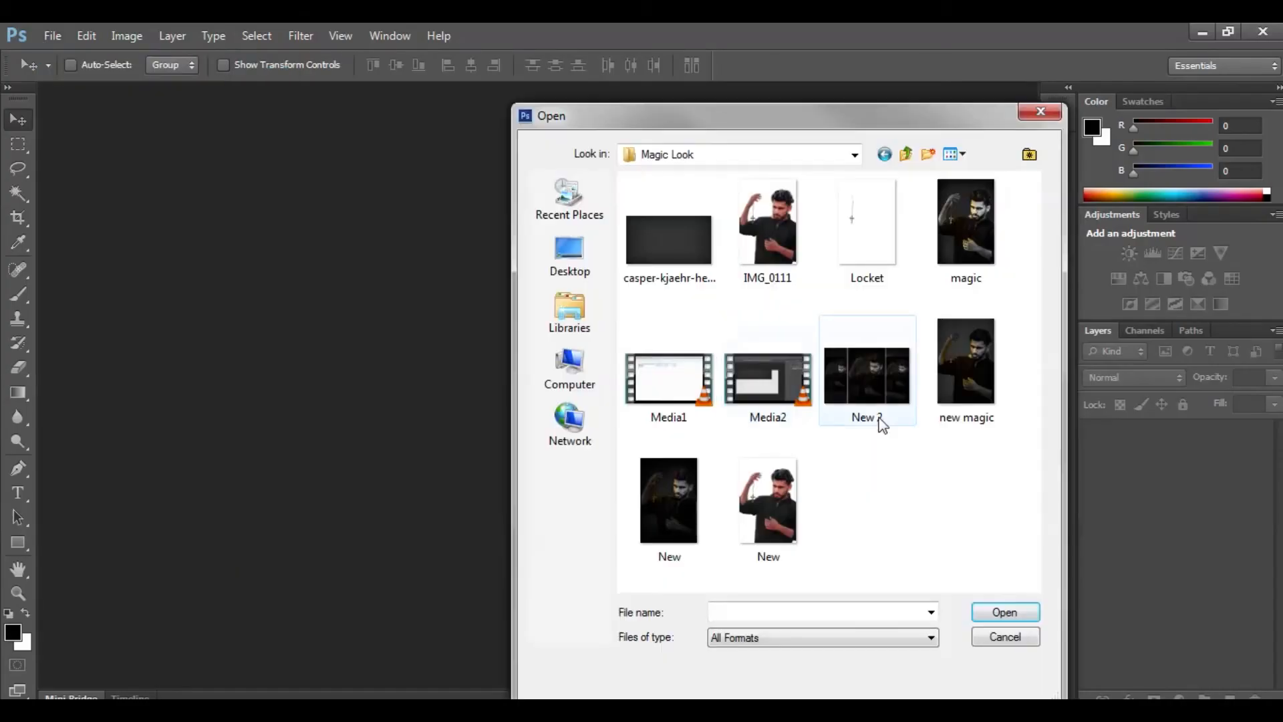
pyautogui.doubleClick(663, 511)
pyautogui.moveTo(1179, 436); pyautogui.dragTo(1230, 696)
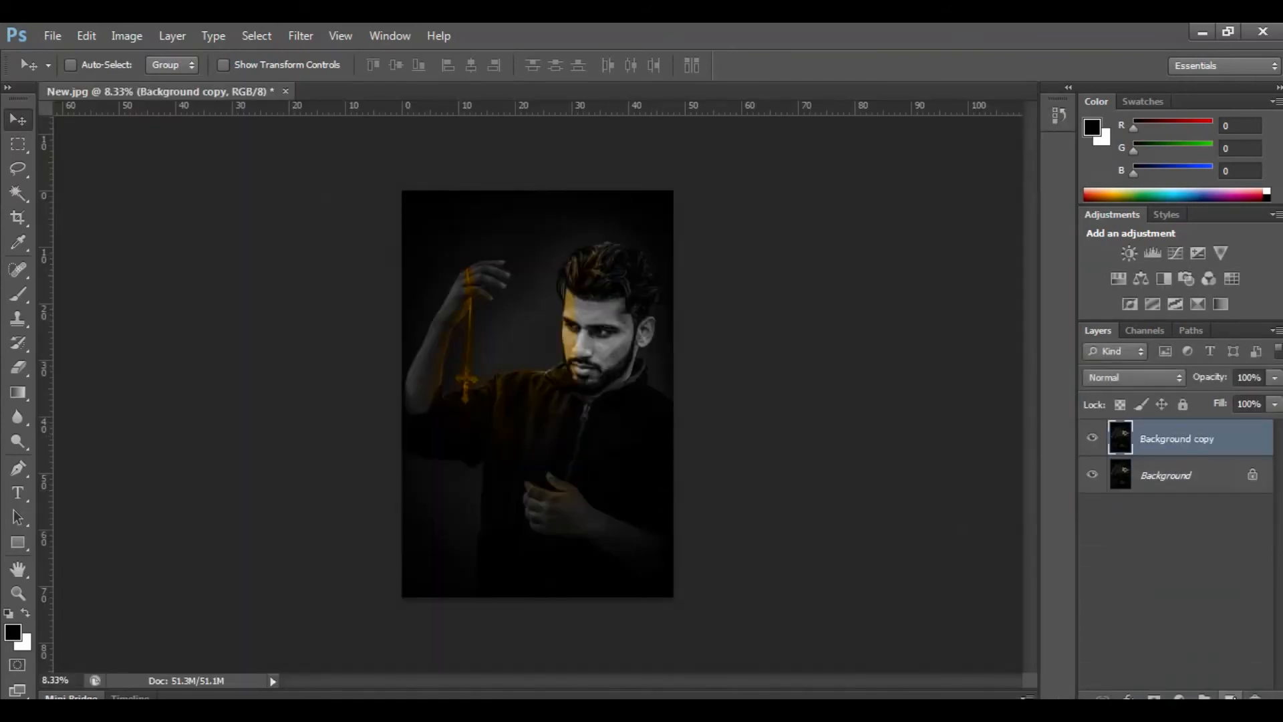
# - Apply the Oil Paint filter to the copy with Stylization, Cleanliness, Scale and Bristle Detail at 10 and Angular Direction at 360
pyautogui.click(300, 35)
pyautogui.click(328, 180)
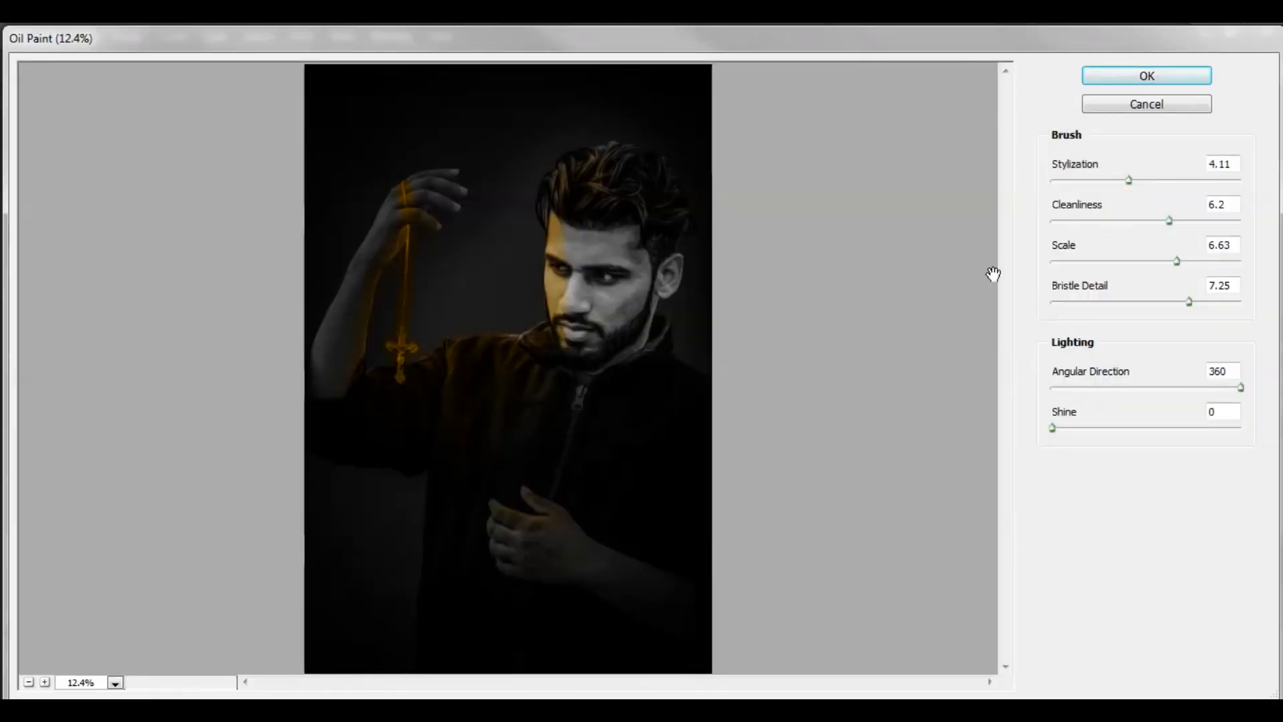
pyautogui.moveTo(1127, 180); pyautogui.dragTo(1240, 181)
pyautogui.moveTo(1174, 223); pyautogui.dragTo(1265, 272)
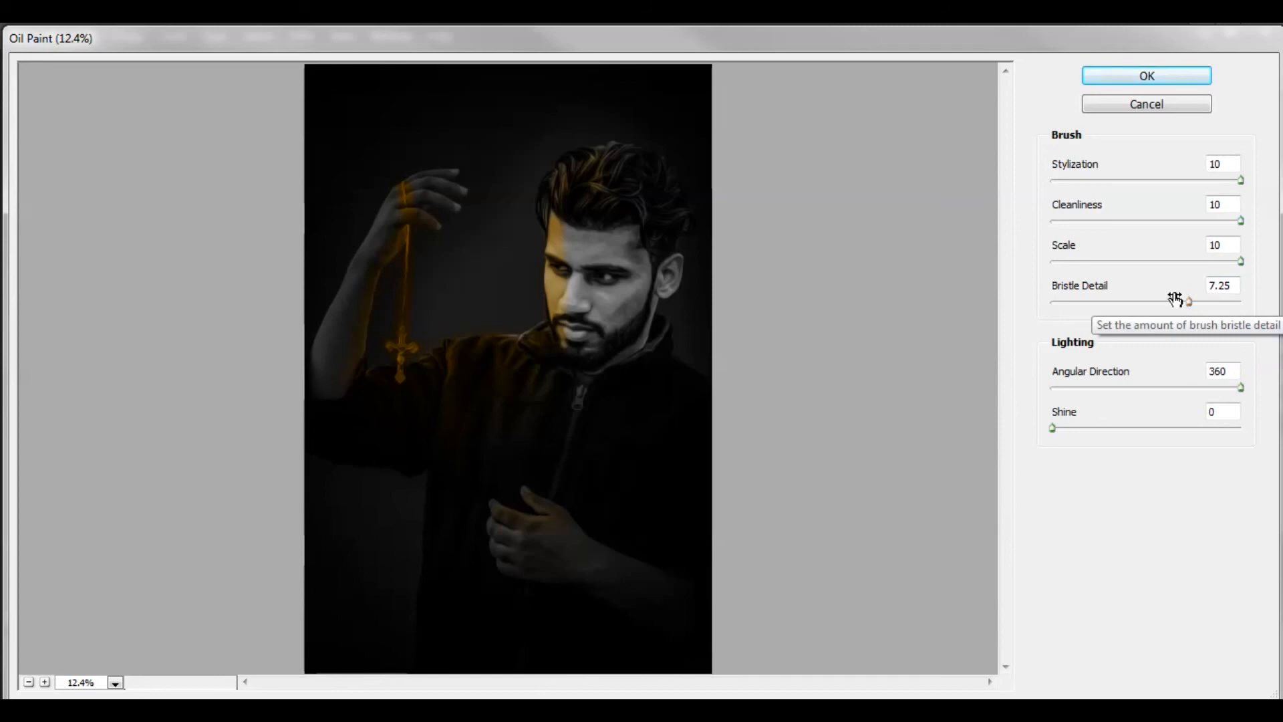
pyautogui.moveTo(1184, 301); pyautogui.dragTo(1254, 309)
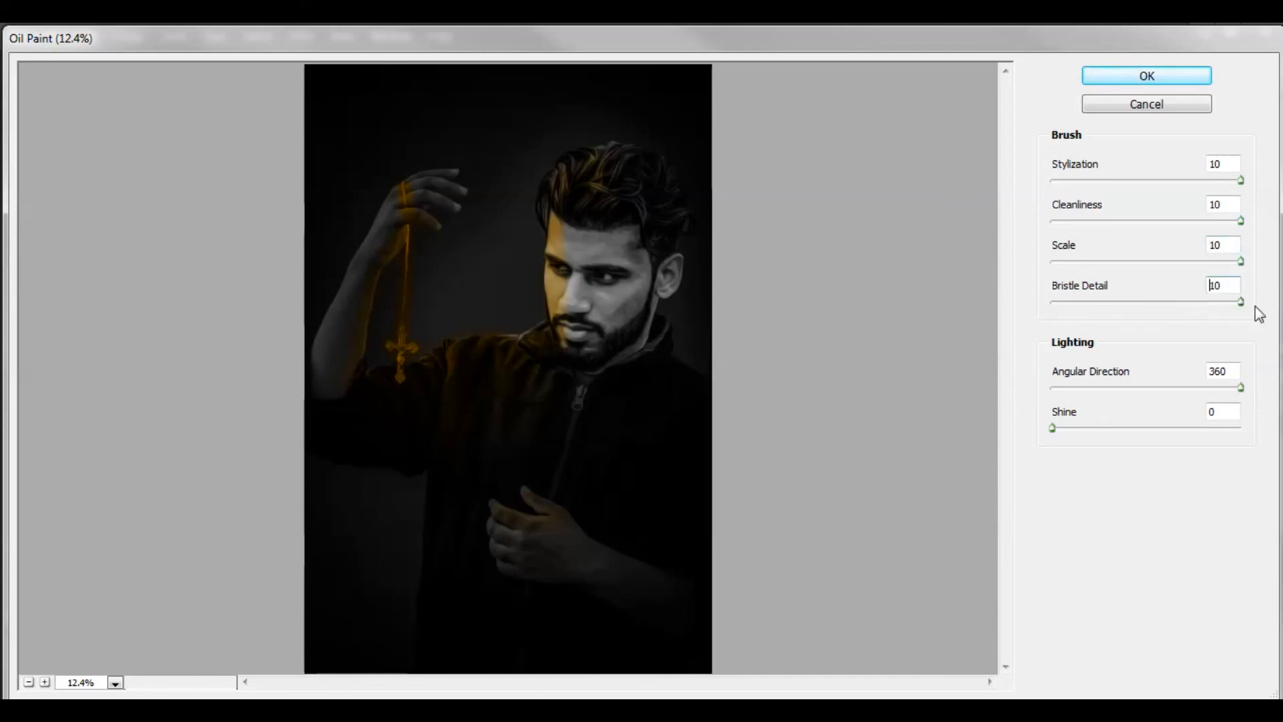
pyautogui.doubleClick(1218, 371)
pyautogui.write('300')
pyautogui.click(1102, 80)
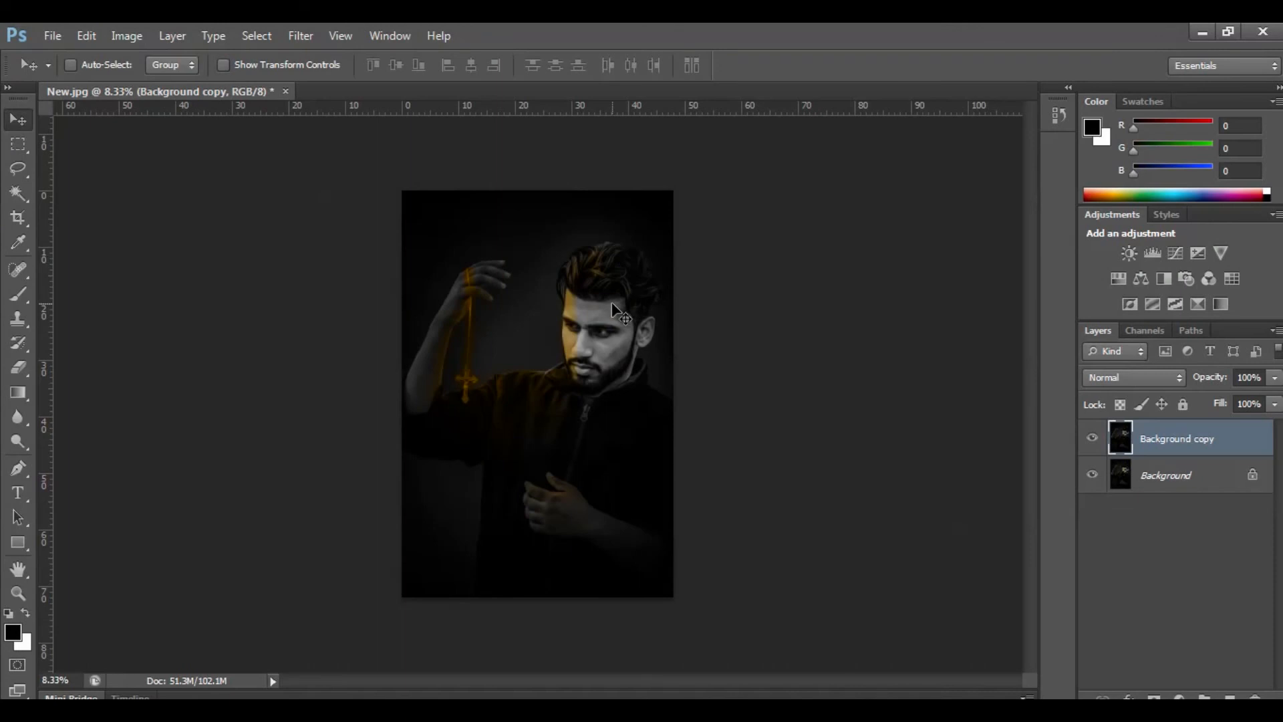
# - Check the painted face and crucifix up close and reapply the last Oil Paint filter to the Background copy layer
pyautogui.hotkey('ctrl', '+')
pyautogui.hotkey('ctrl', '+')
pyautogui.hotkey('ctrl', '+')
pyautogui.hotkey('ctrl', '+')
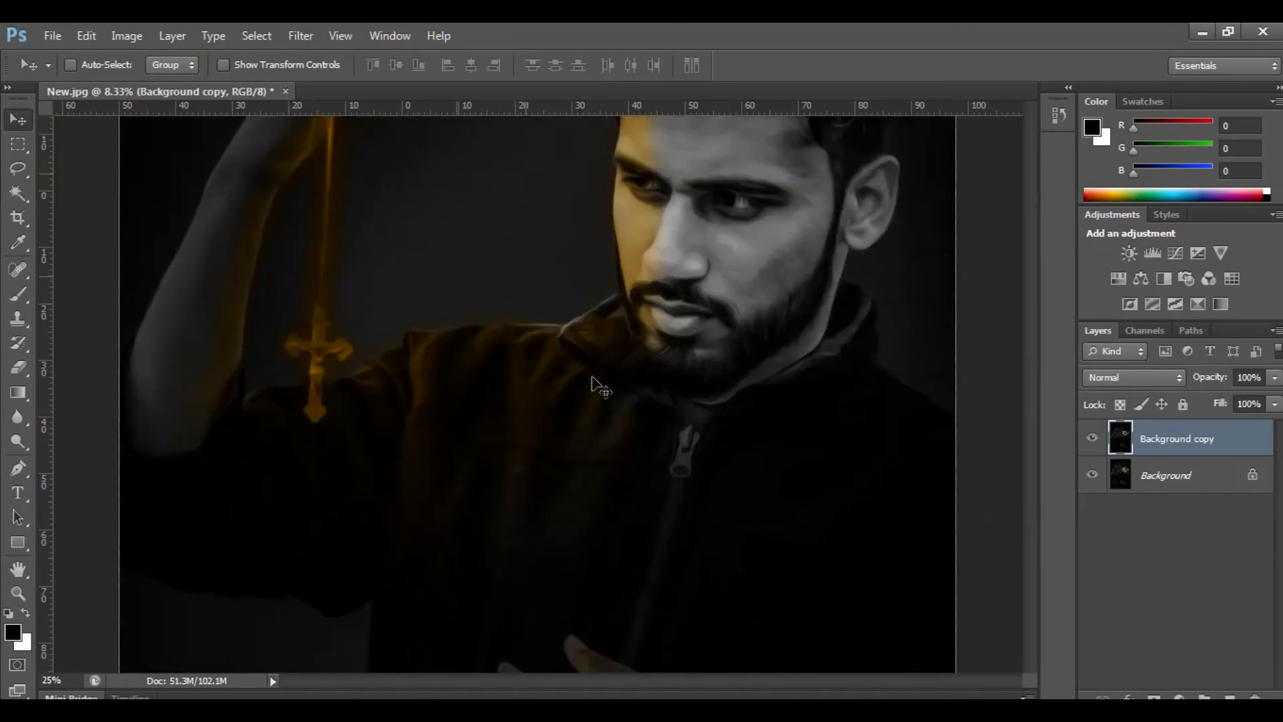
pyautogui.moveTo(750, 334); pyautogui.dragTo(631, 516)
pyautogui.hotkey('ctrl', '-')
pyautogui.hotkey('ctrl', '-')
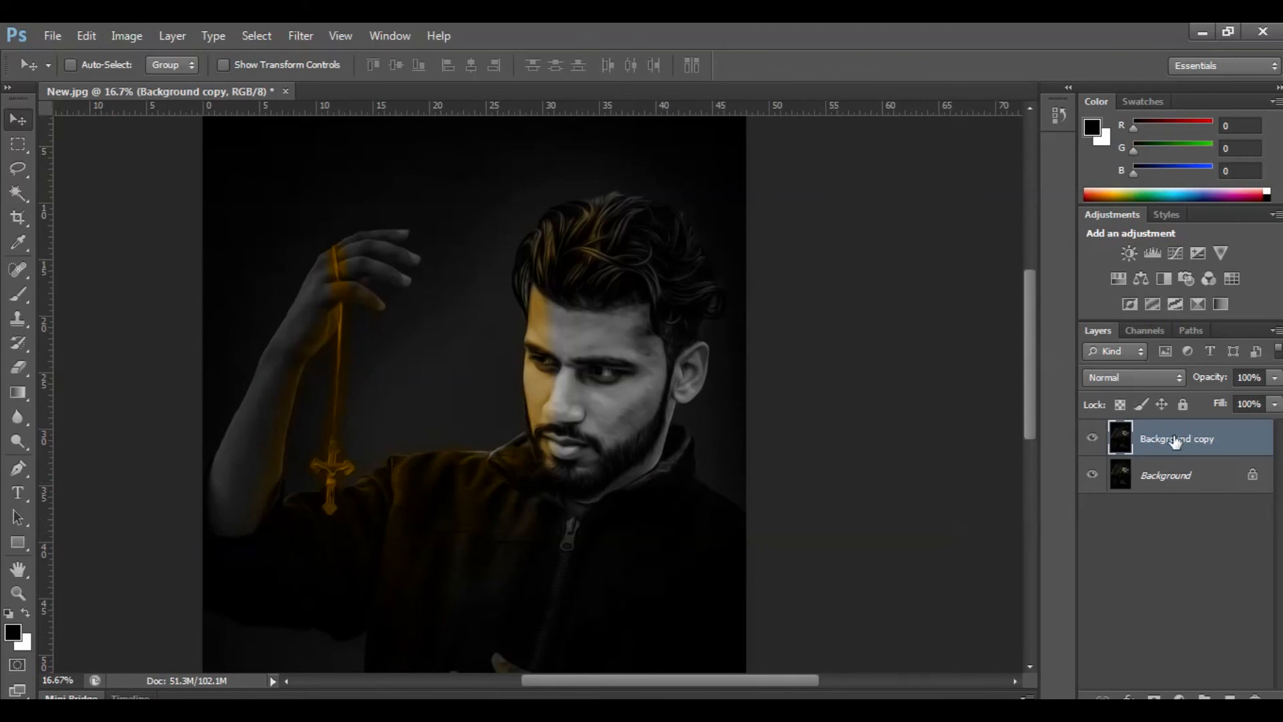
pyautogui.click(300, 36)
pyautogui.click(304, 51)
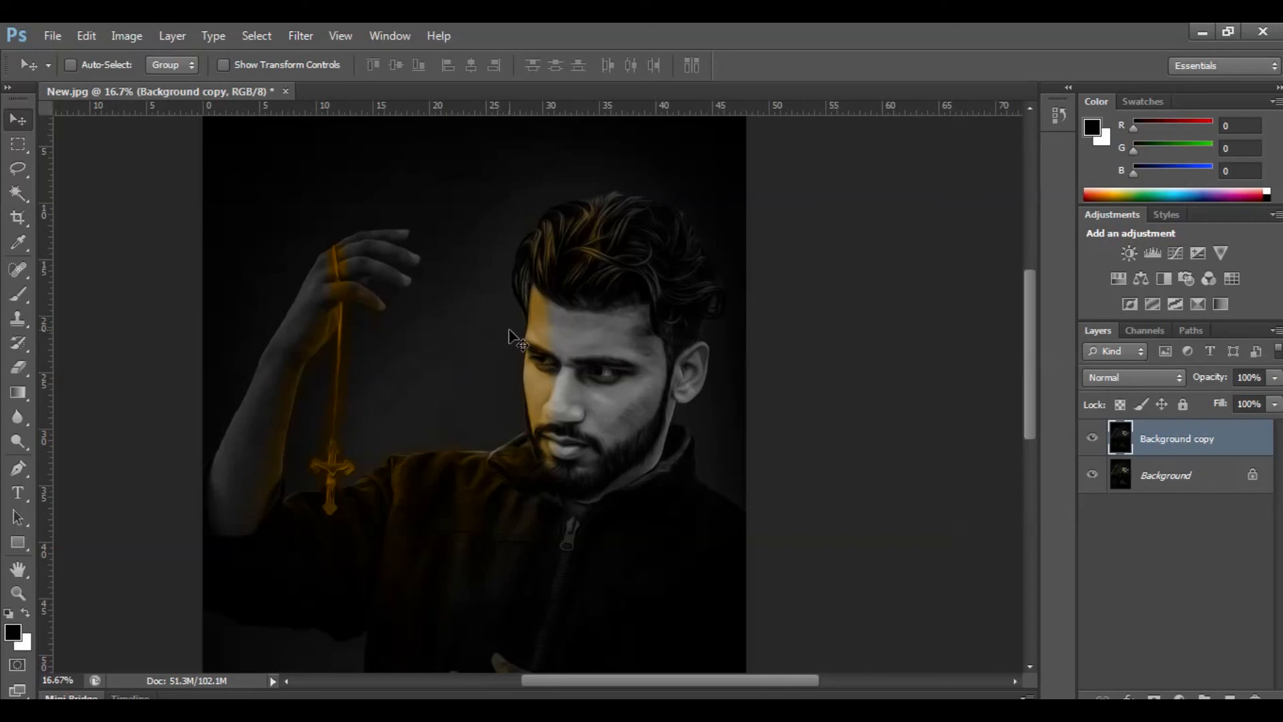
# - Duplicate the oil-painted layer and apply Oil Paint to it with all Brush values at 10, Angular Direction 360 and Shine 0
pyautogui.moveTo(1136, 454); pyautogui.dragTo(1229, 696)
pyautogui.click(302, 34)
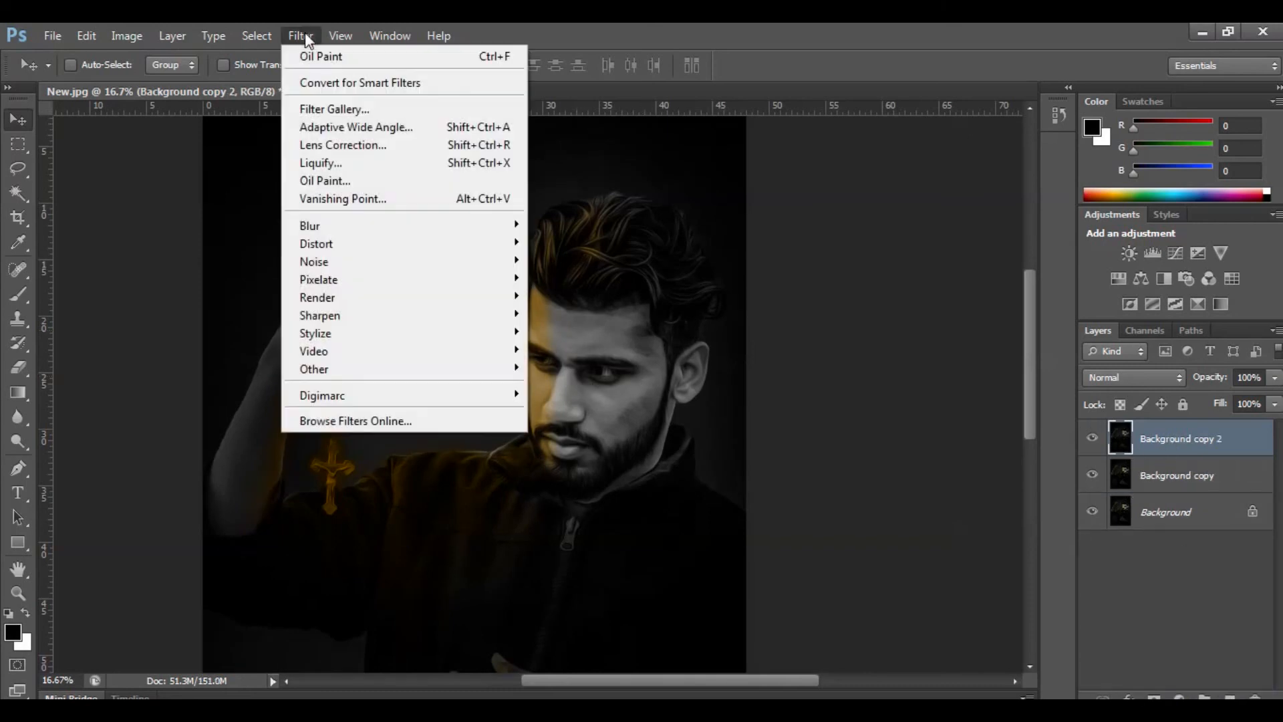
pyautogui.click(351, 171)
pyautogui.doubleClick(1211, 371)
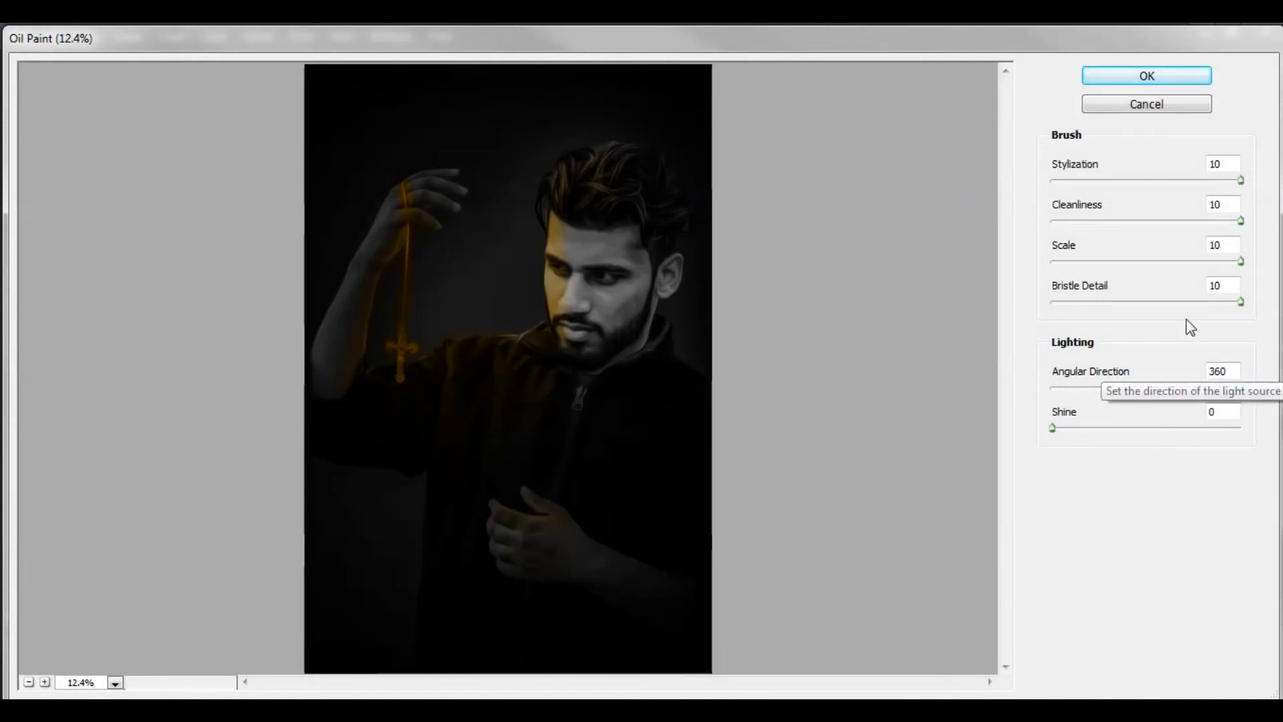
pyautogui.click(1129, 77)
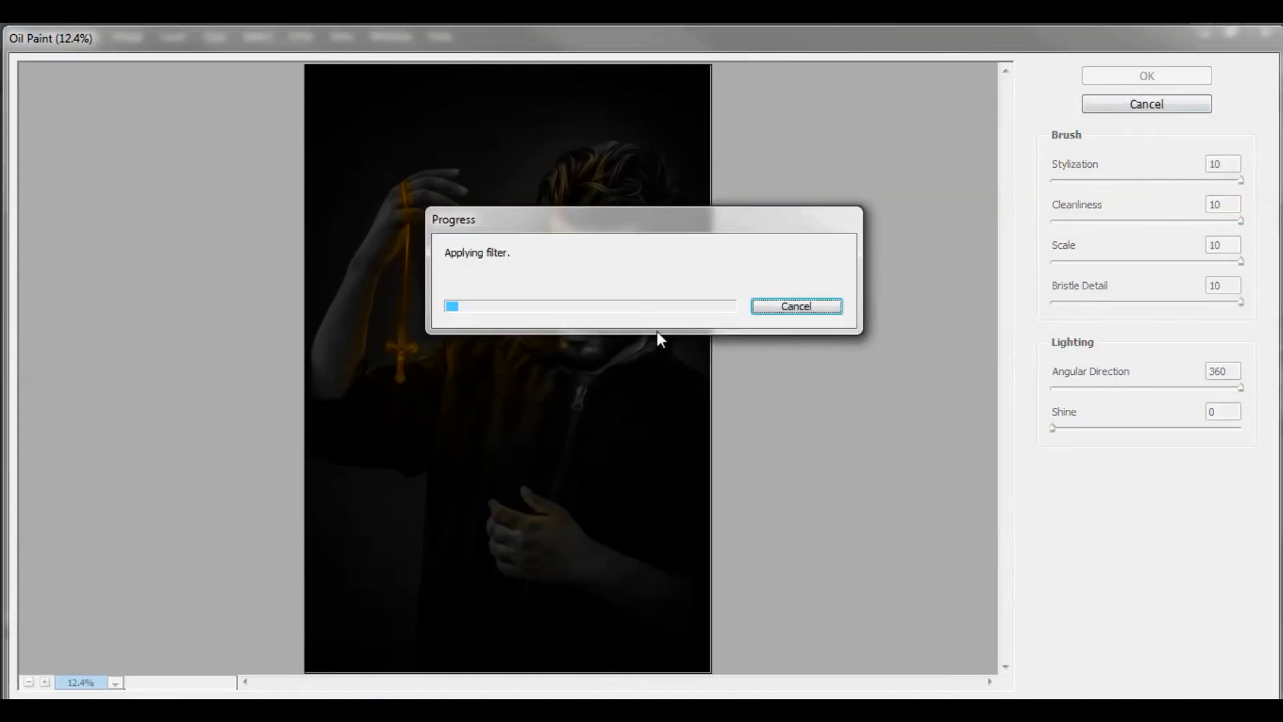